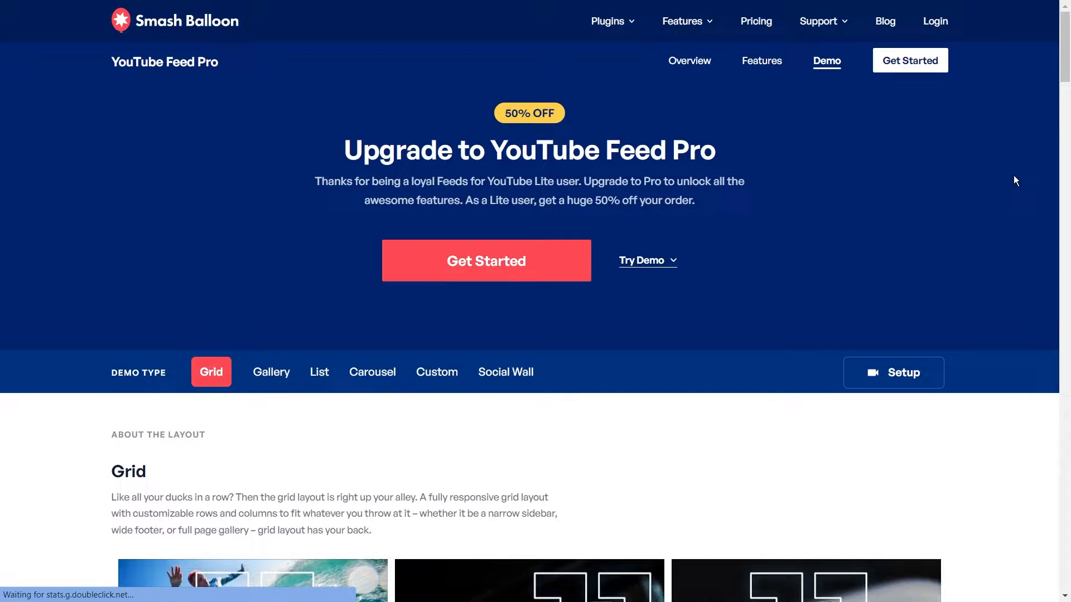
pyautogui.scroll(-3, 1013, 175)
pyautogui.scroll(-3, 1013, 175)
pyautogui.scroll(-3, 1026, 180)
pyautogui.scroll(-3, 1026, 193)
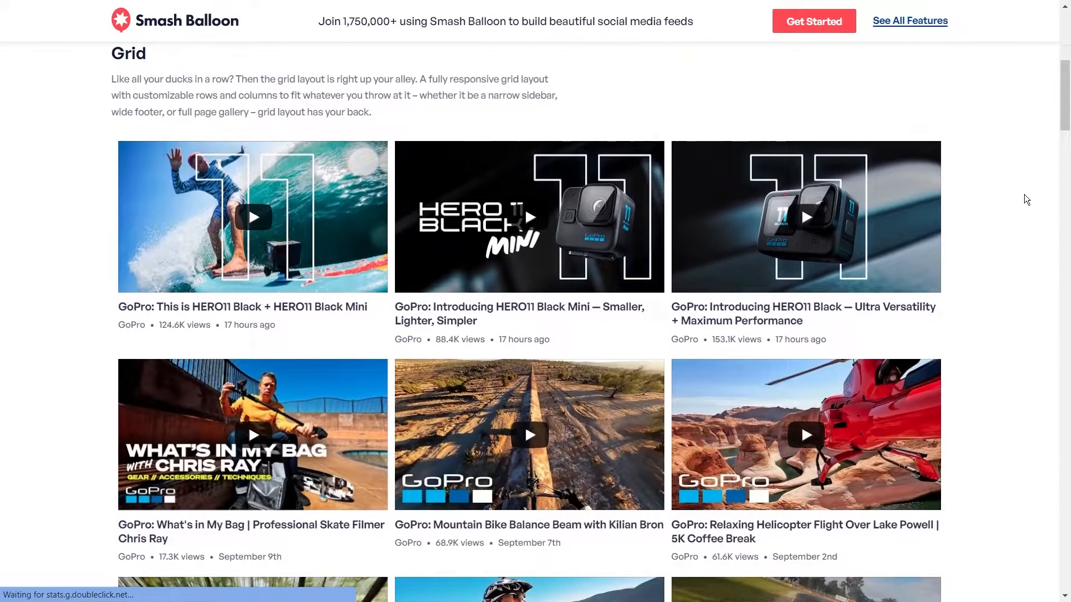
pyautogui.scroll(-2, 1025, 194)
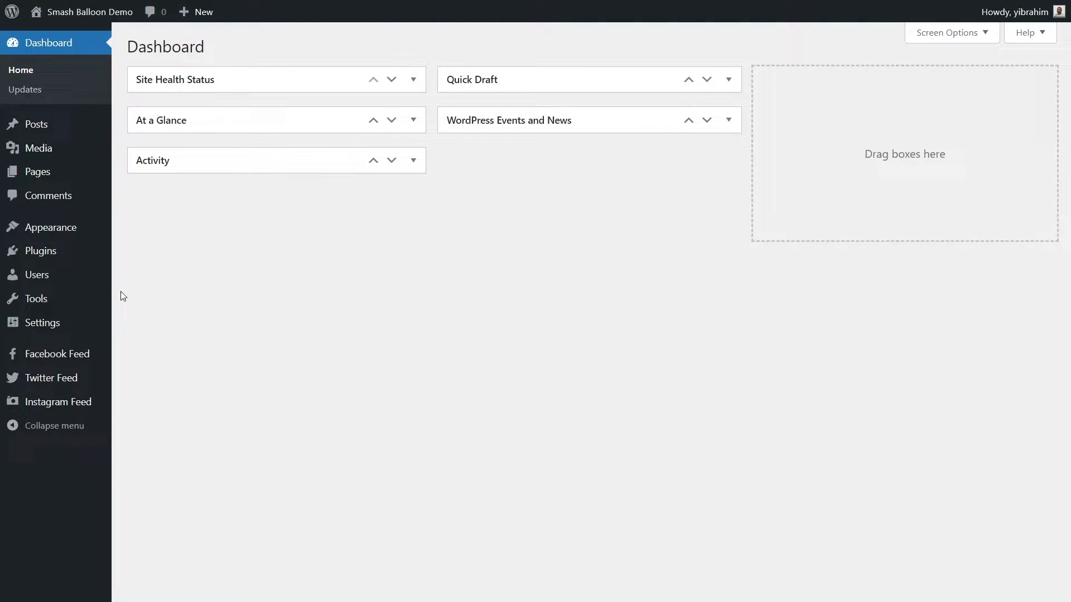
pyautogui.moveTo(57, 255)
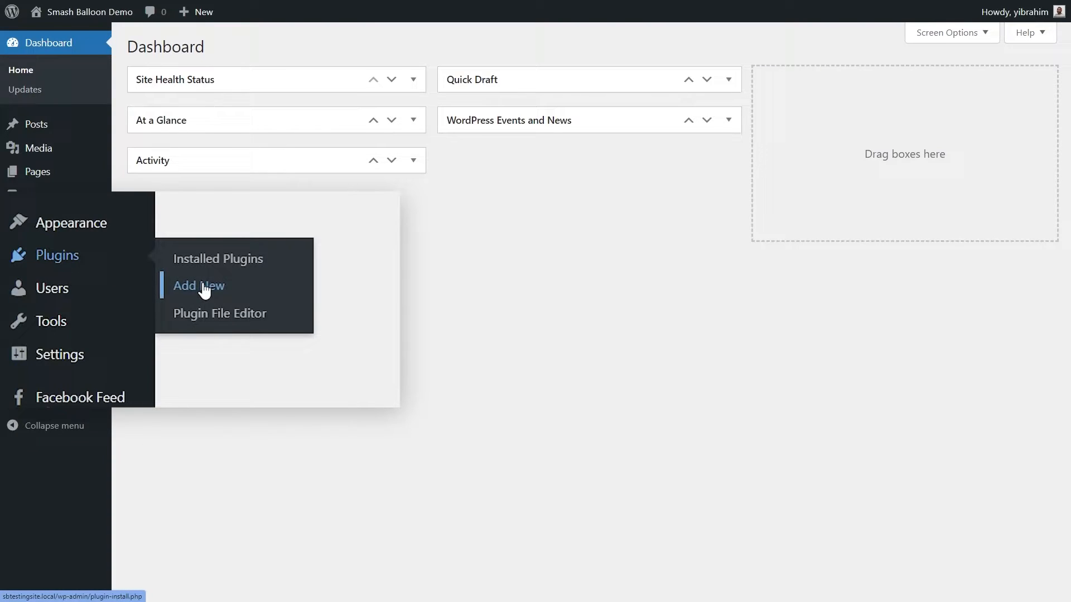
# Step: Upload the YouTube Feed Pro 2.0.6 zip, install it and activate the plugin
pyautogui.click(200, 285)
pyautogui.click(253, 47)
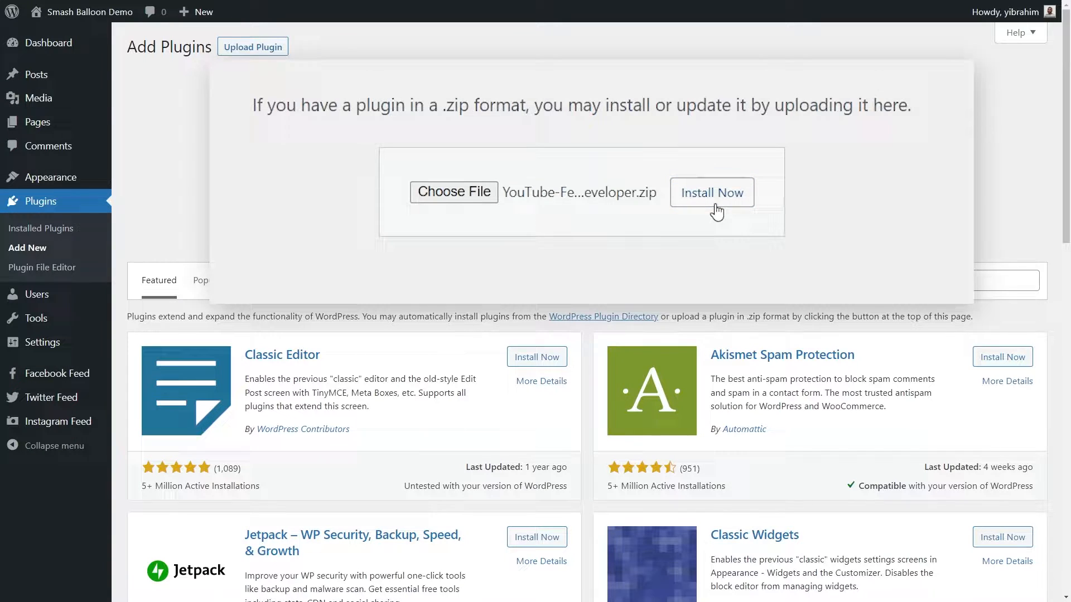
pyautogui.click(712, 193)
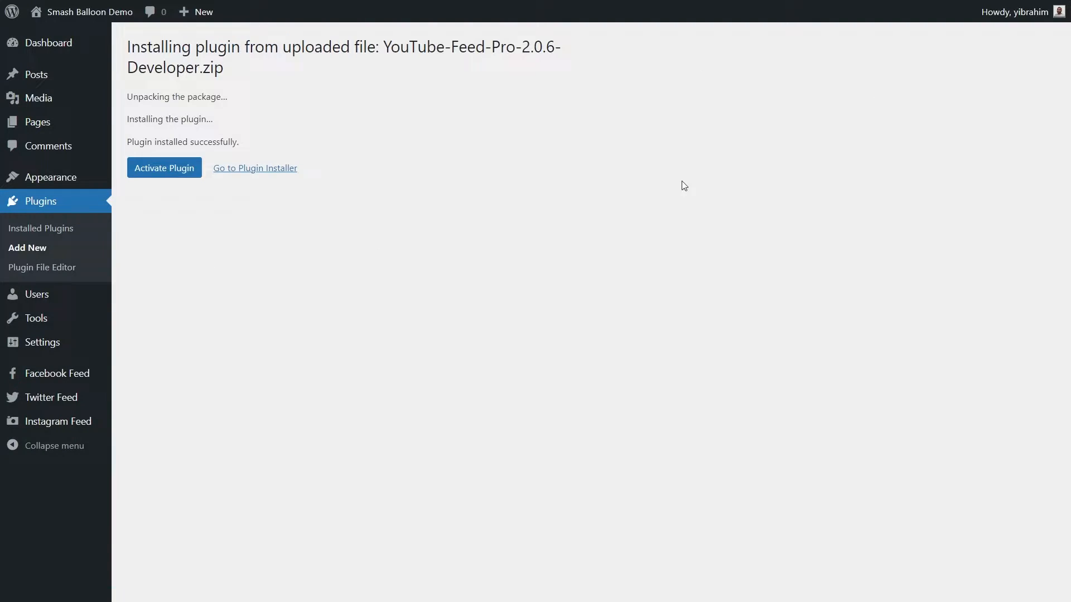
pyautogui.click(202, 193)
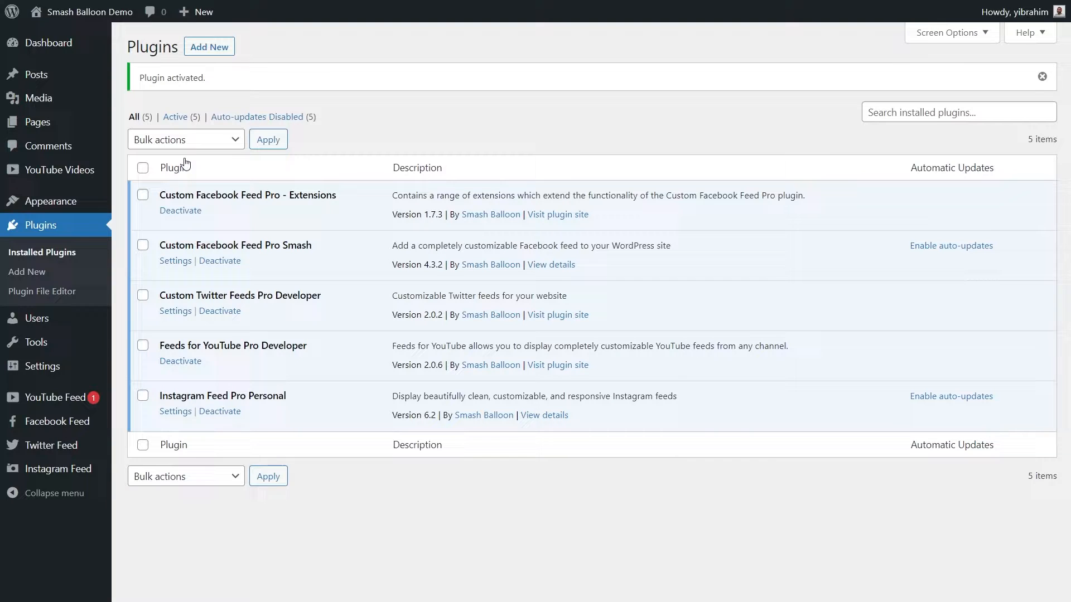
pyautogui.moveTo(78, 403)
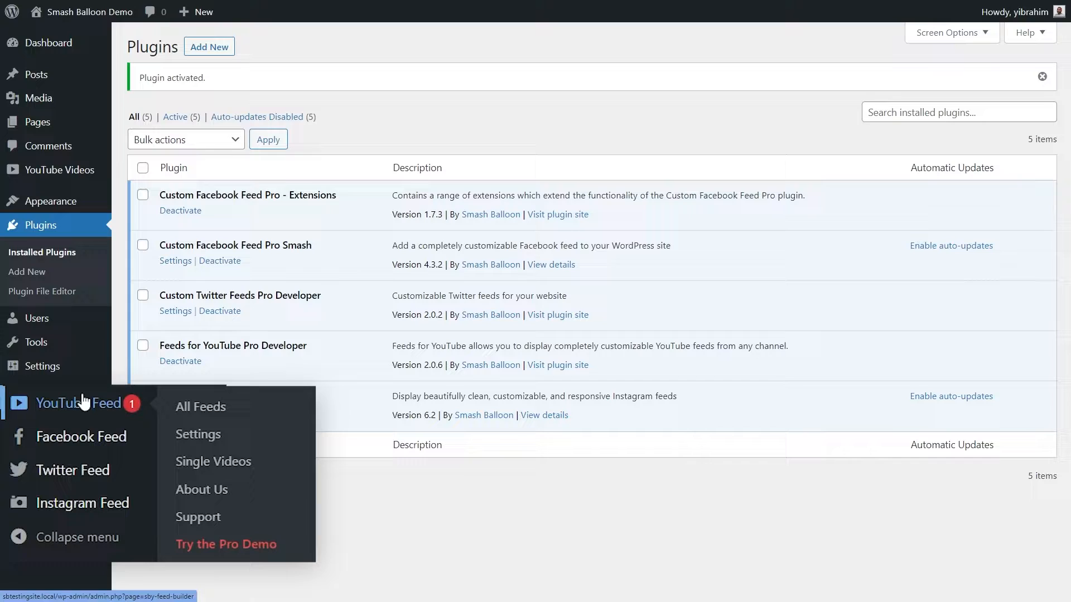
# Step: Paste the license key into the plugin's Settings and activate it
pyautogui.click(198, 434)
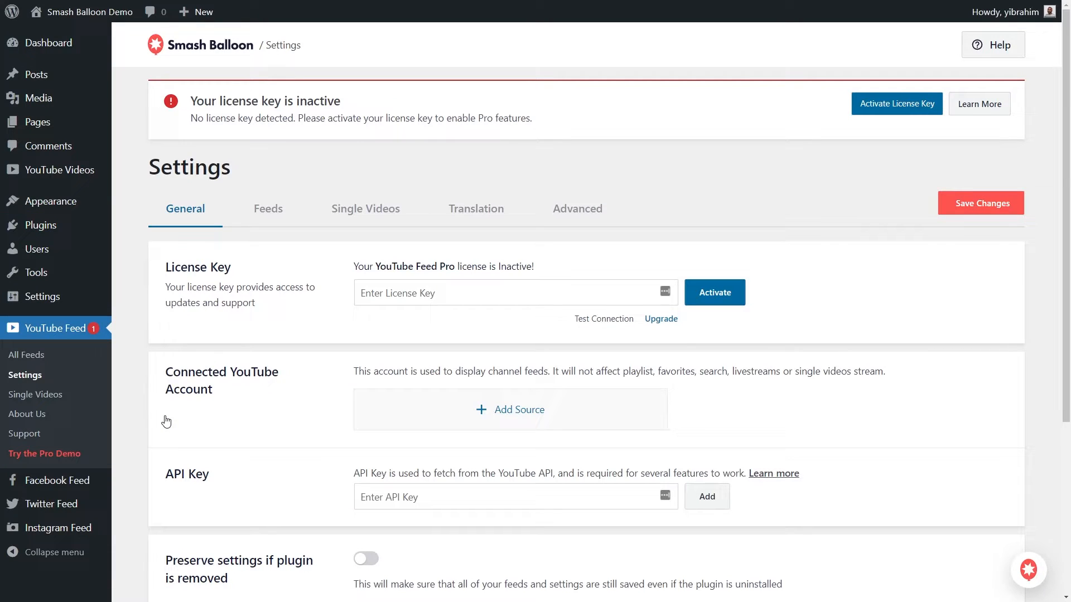
pyautogui.click(424, 293)
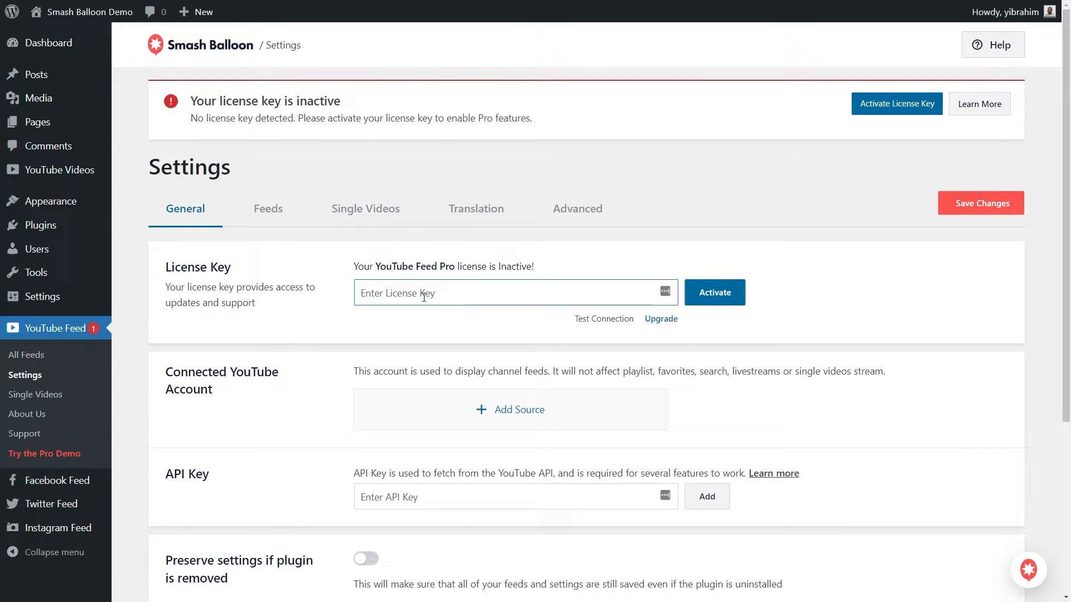
pyautogui.hotkey('ctrl', 'v')
pyautogui.click(715, 292)
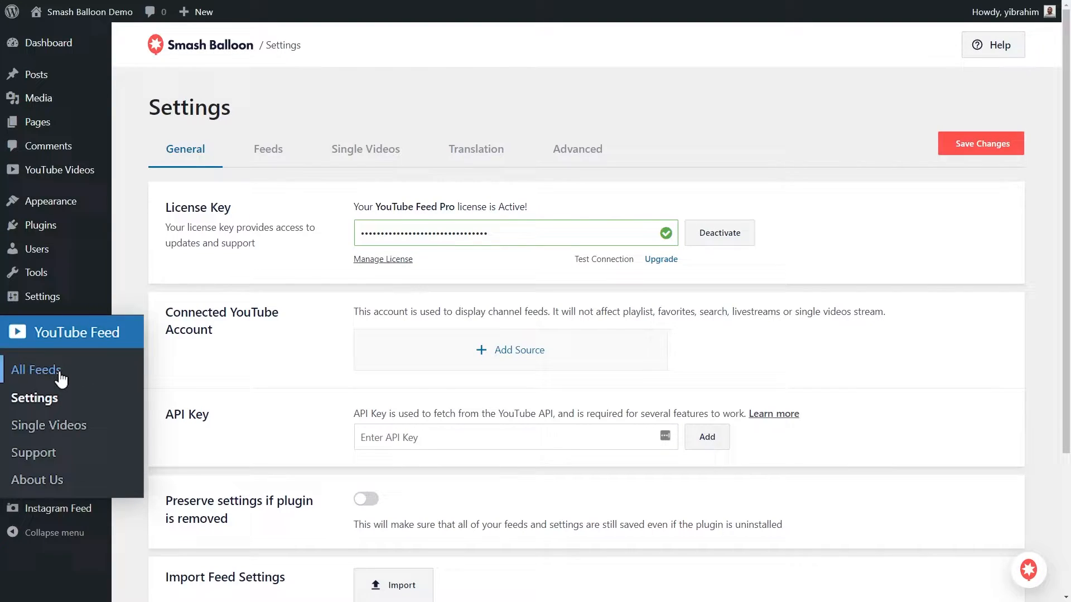
# Step: From All Feeds, add a new feed of type Channel, reaching the API key prompt
pyautogui.click(38, 370)
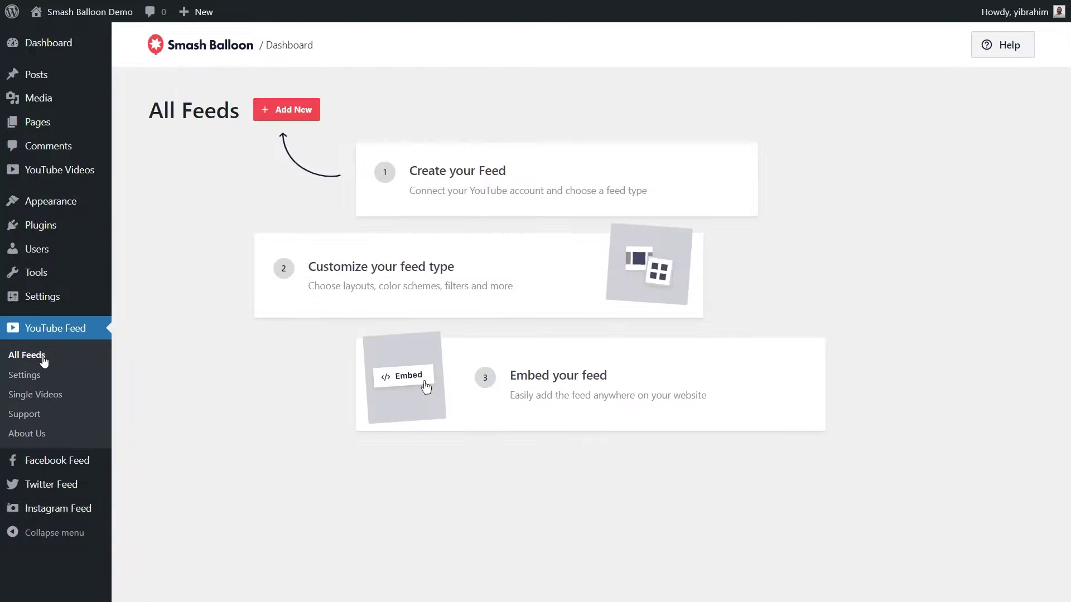
pyautogui.click(286, 109)
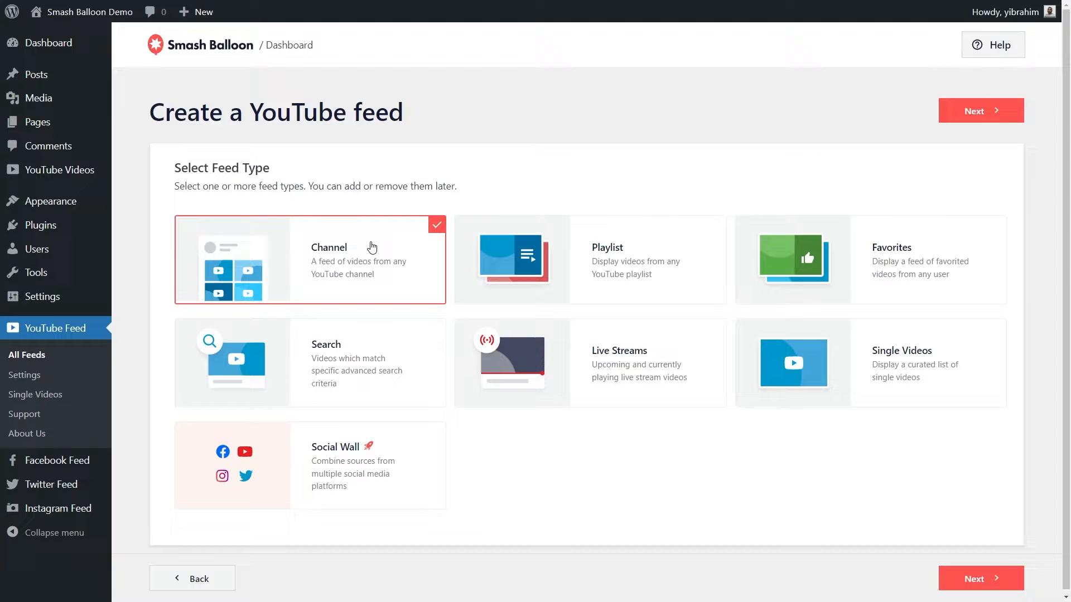
pyautogui.click(971, 112)
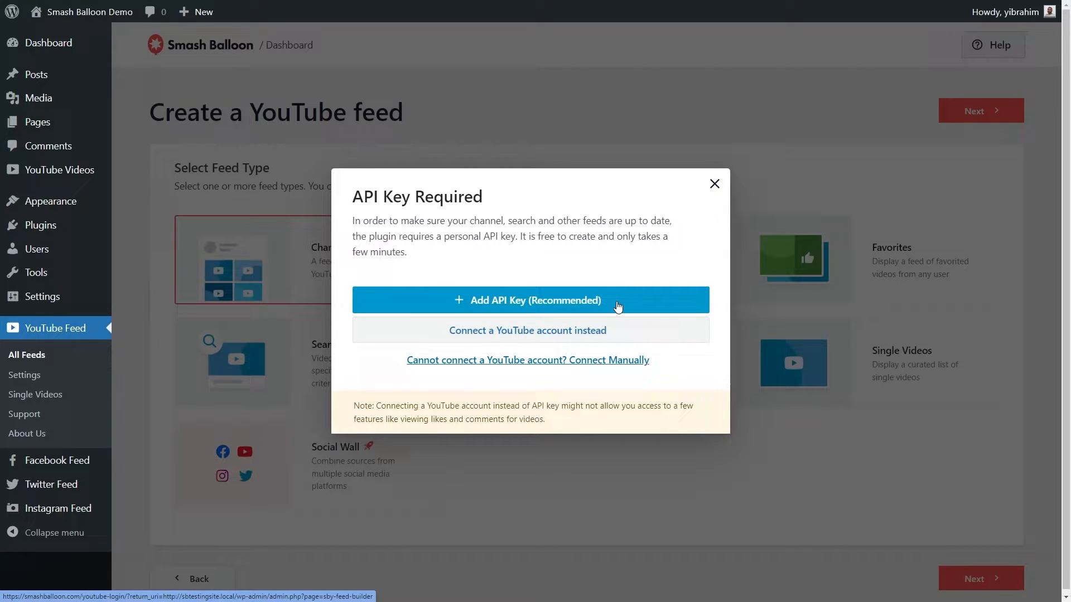
# Step: Add the pasted YouTube API key and enter channel ID UC5GewC6eX_tqRhkTXgsXRig as the source
pyautogui.click(618, 304)
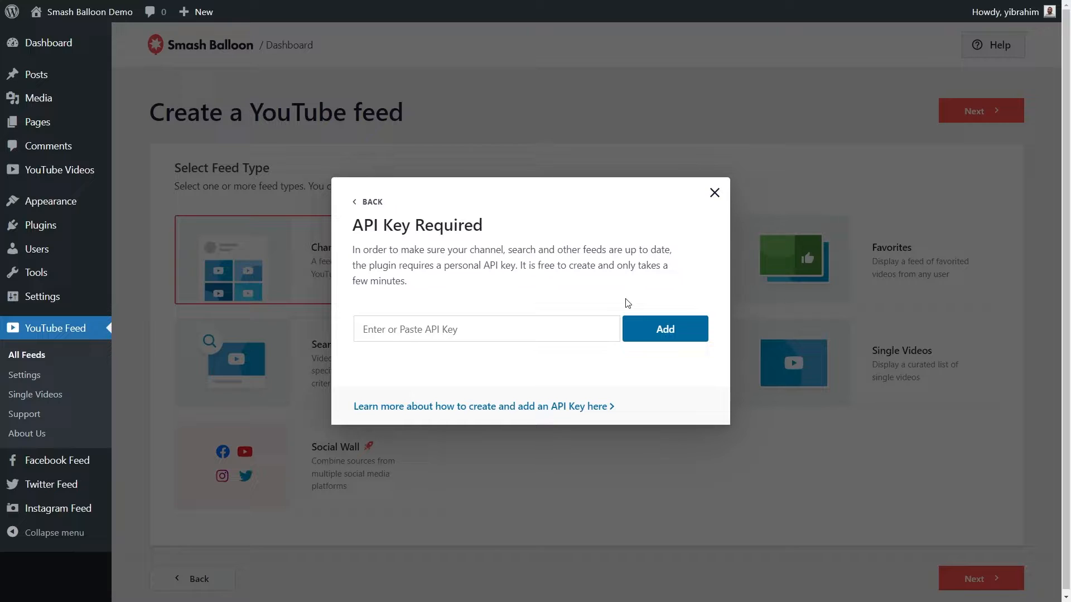
pyautogui.hotkey('ctrl', 'v')
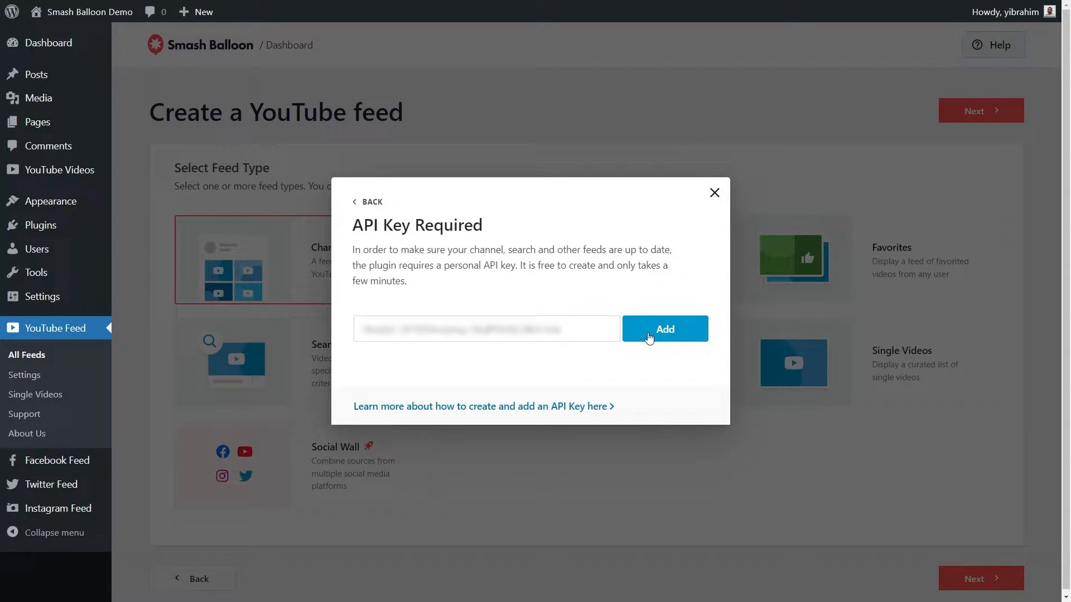
pyautogui.click(650, 335)
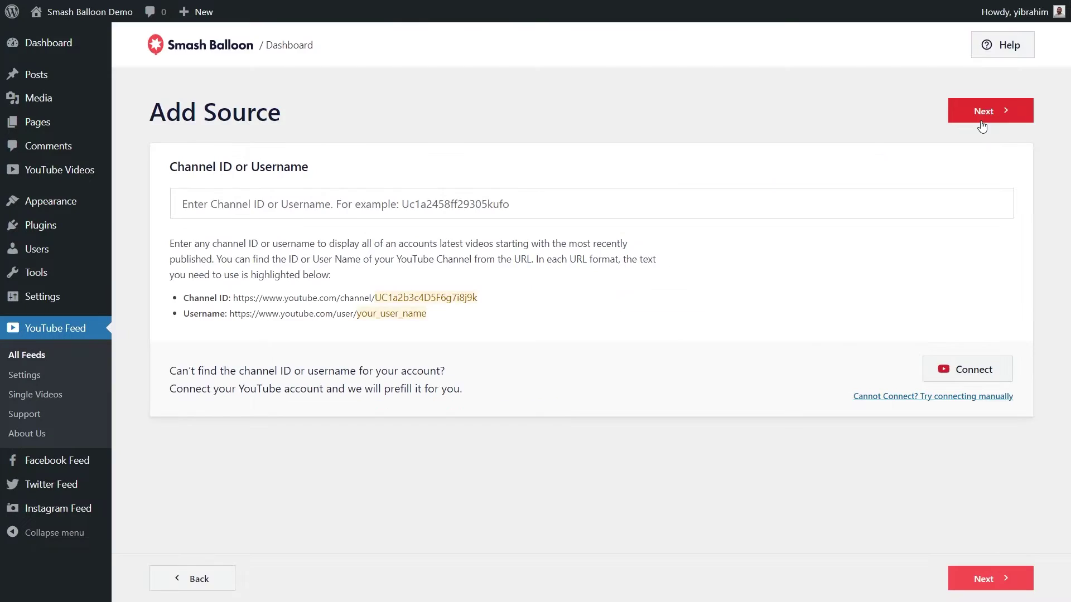
pyautogui.click(823, 203)
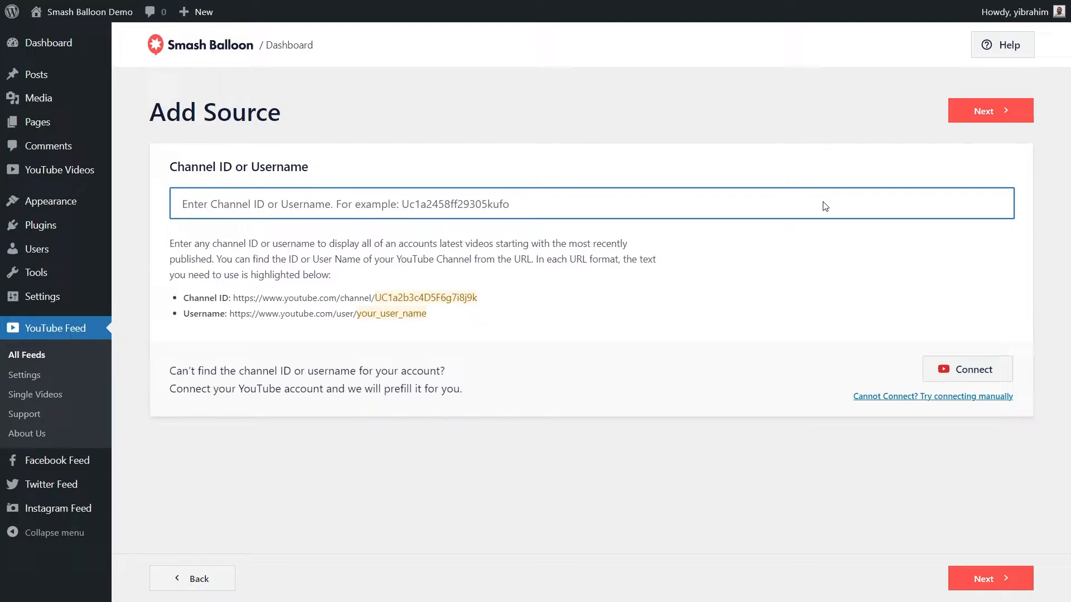
pyautogui.write('UC5GewC6eX_tqRhkTXgsXRig')
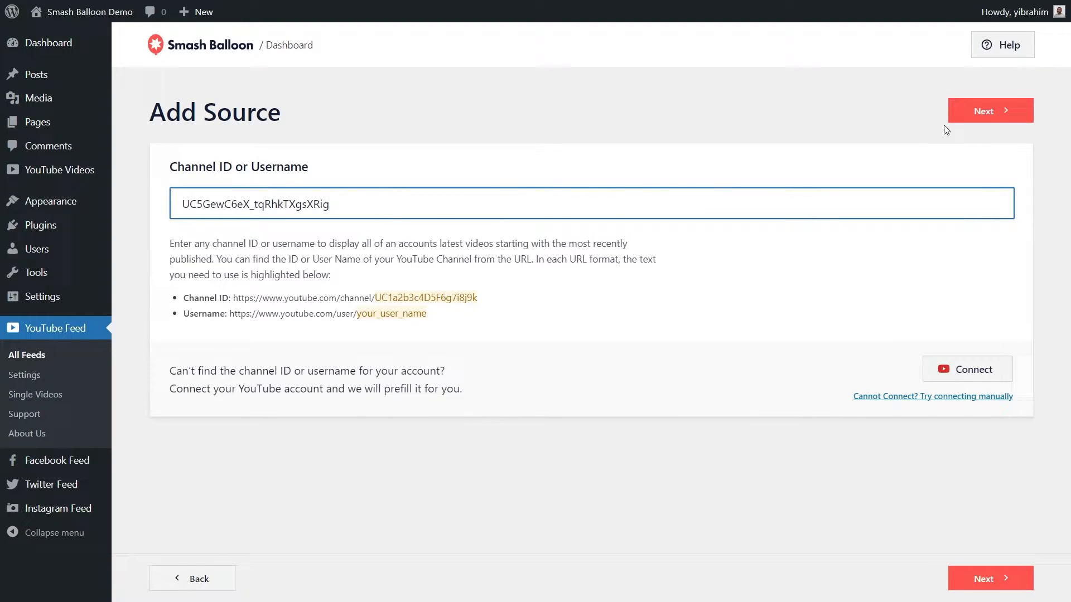
# Step: Confirm the channel source and accept the Default template, previewing the WPForms video grid
pyautogui.click(973, 119)
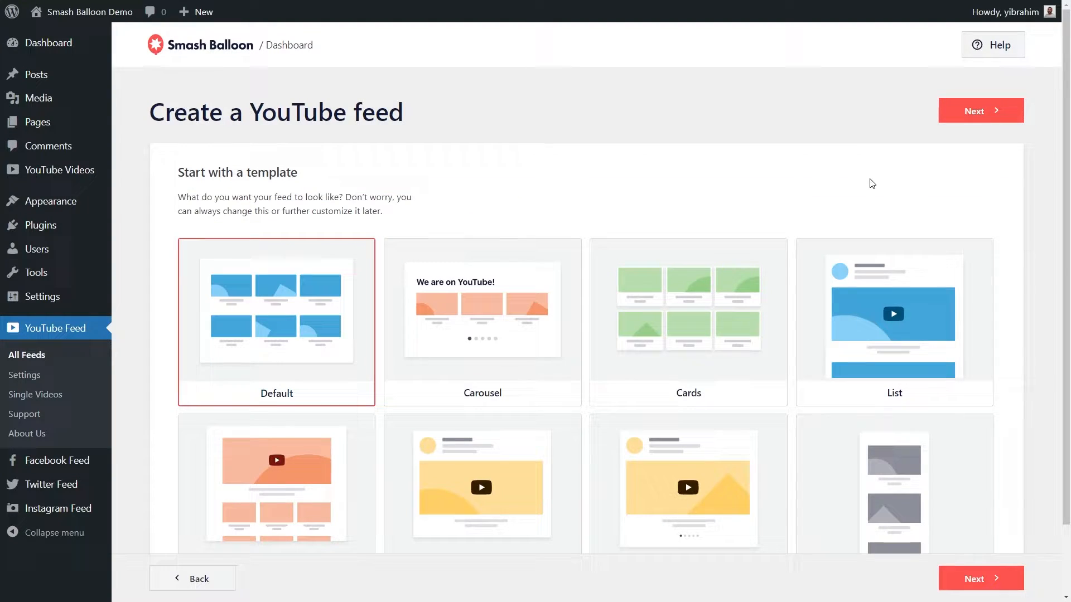
pyautogui.scroll(-1, 871, 183)
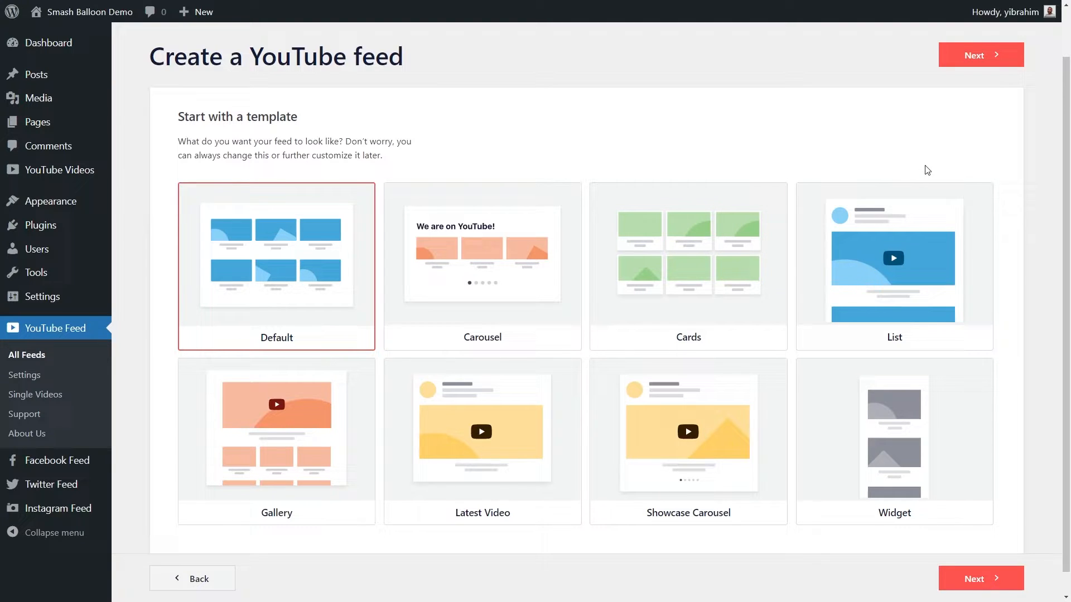
pyautogui.click(973, 57)
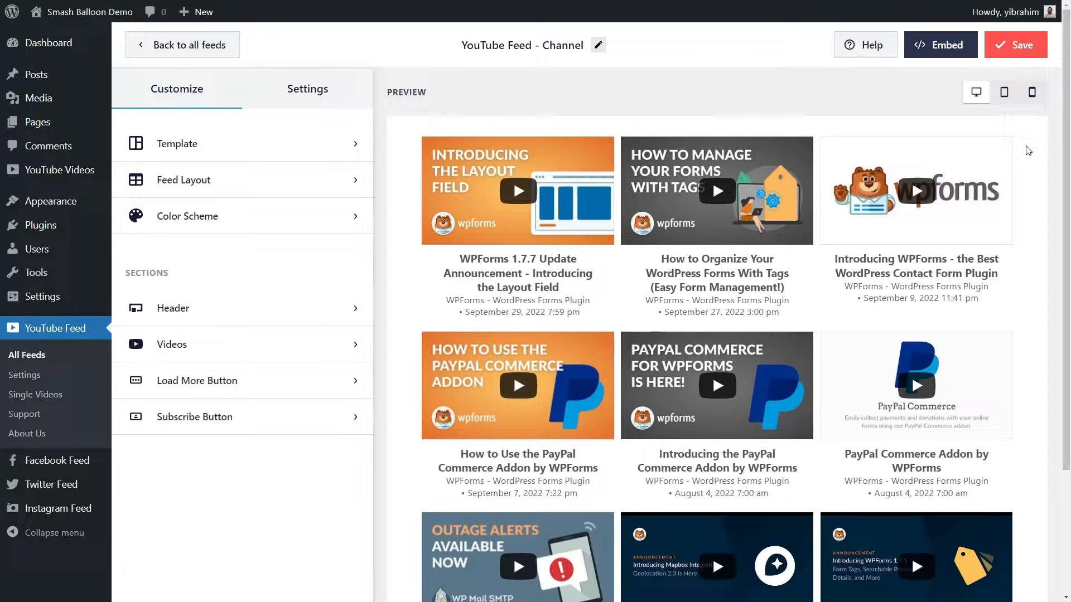
pyautogui.scroll(-3, 1027, 152)
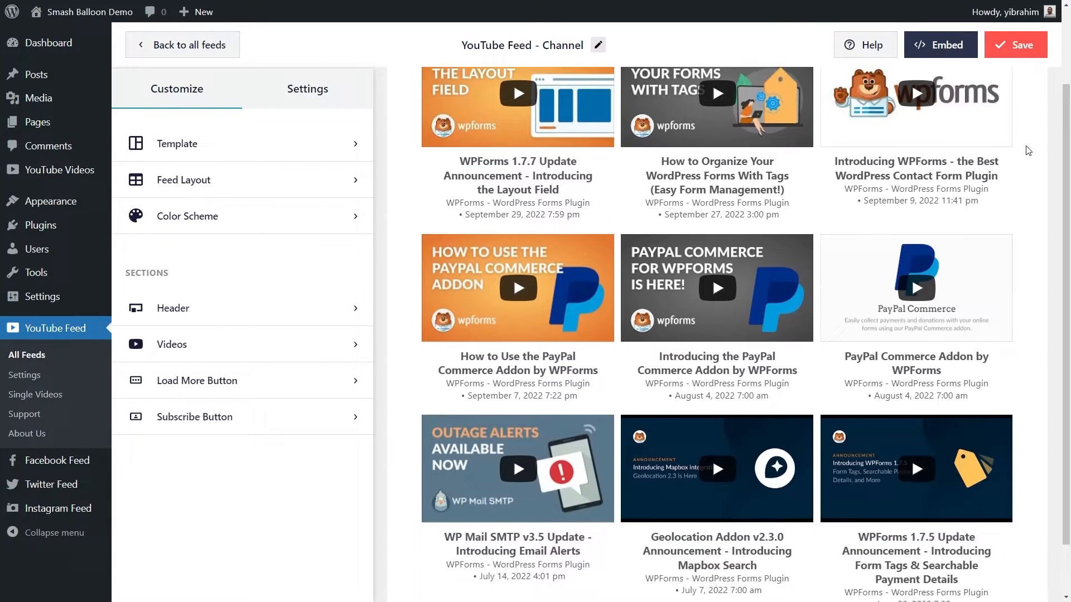
pyautogui.scroll(-2, 1028, 151)
pyautogui.scroll(5, 1028, 150)
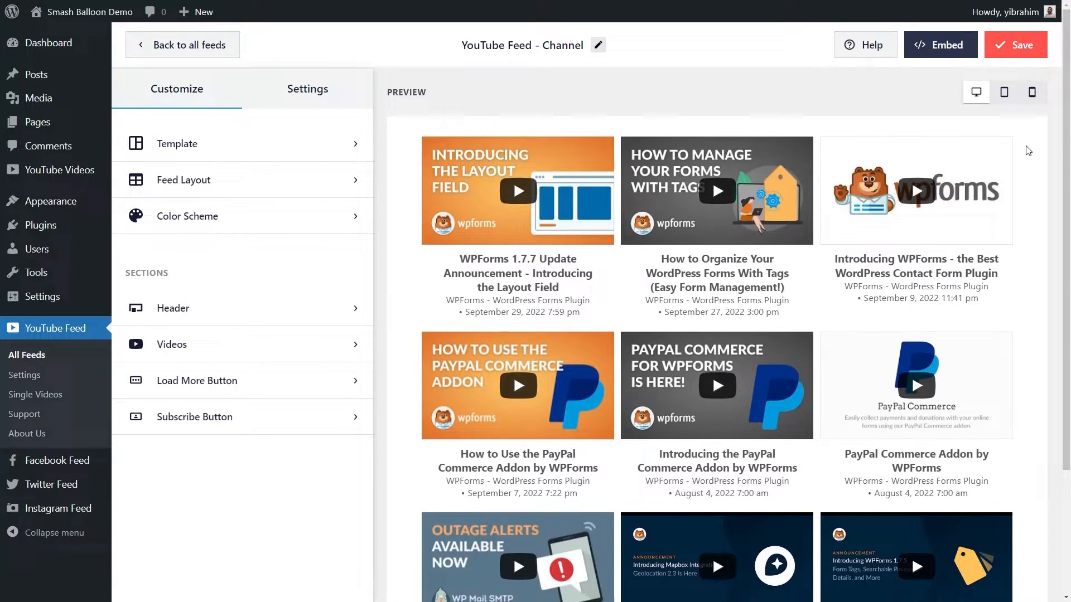
pyautogui.scroll(-1, 1026, 199)
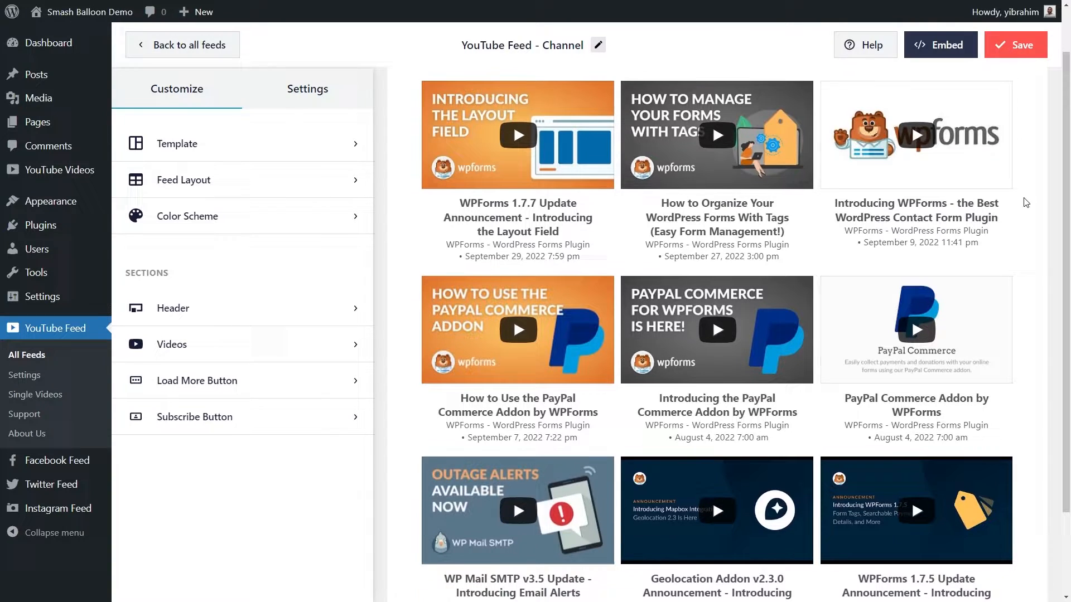
pyautogui.scroll(-3, 1026, 203)
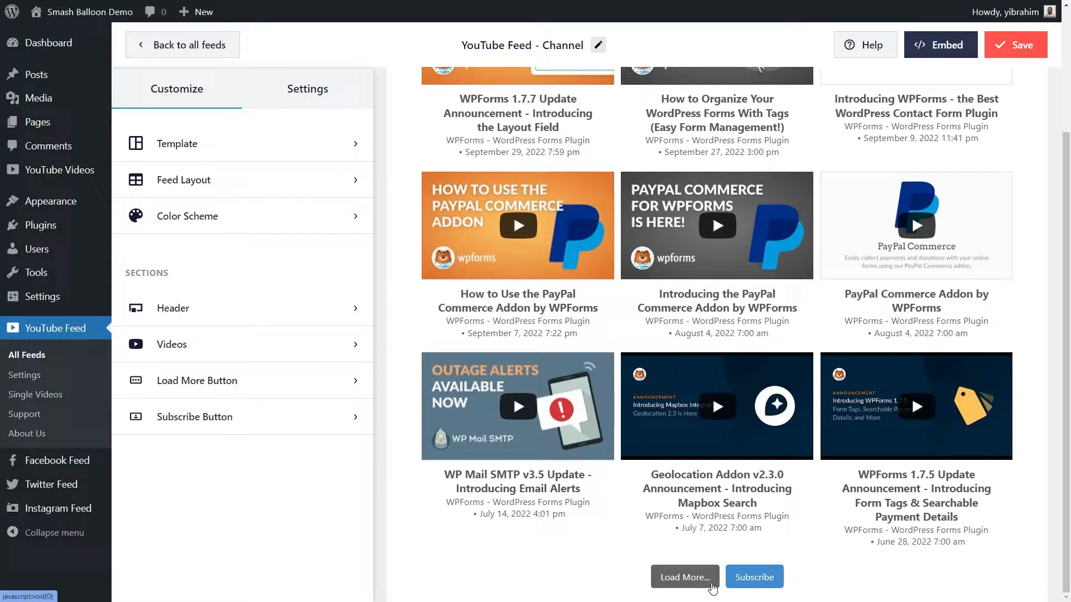
pyautogui.scroll(5, 712, 586)
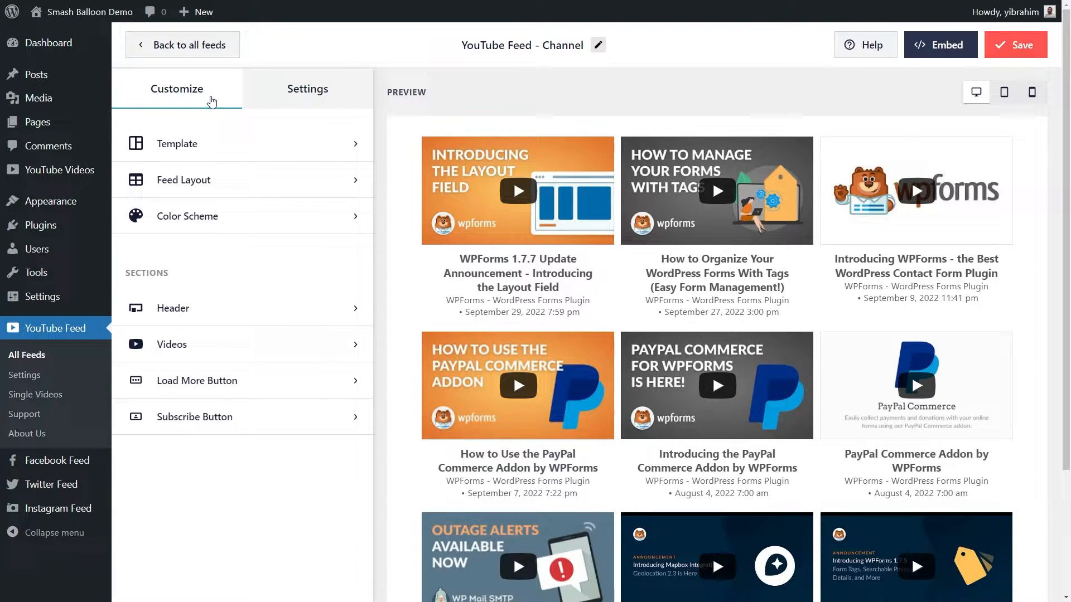
# Step: Try Gallery, List and Carousel layouts, then save the feed with the Gallery layout
pyautogui.click(238, 183)
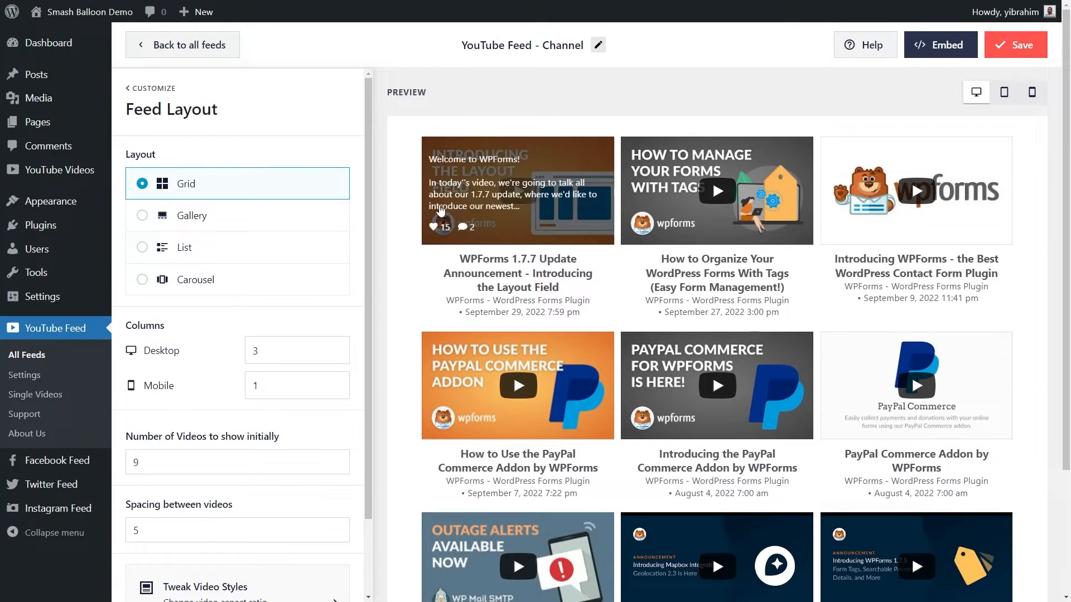
pyautogui.scroll(-2, 442, 237)
pyautogui.scroll(1, 442, 237)
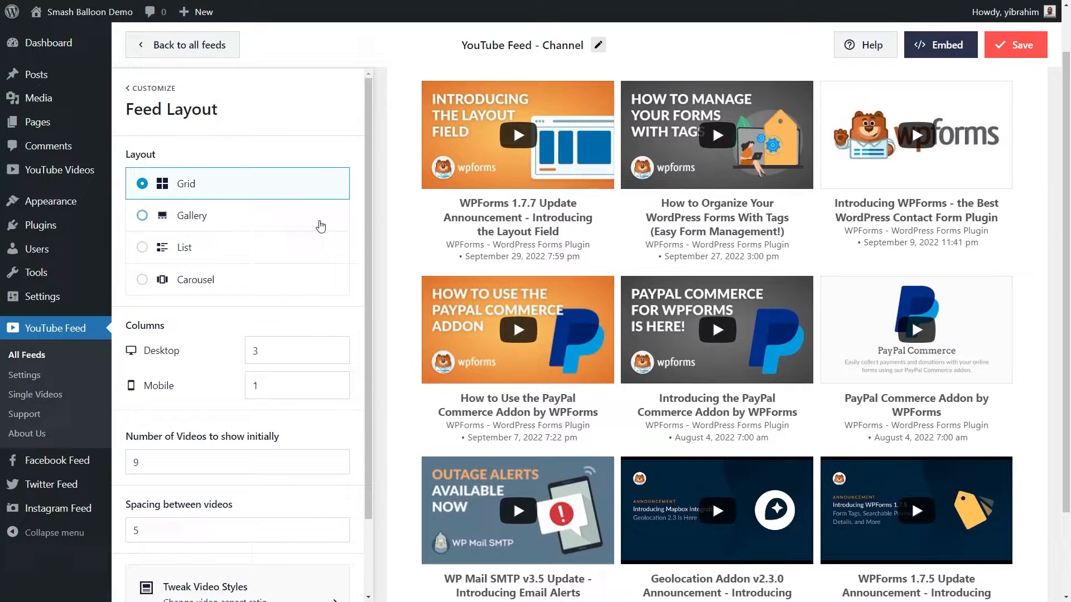
pyautogui.click(289, 219)
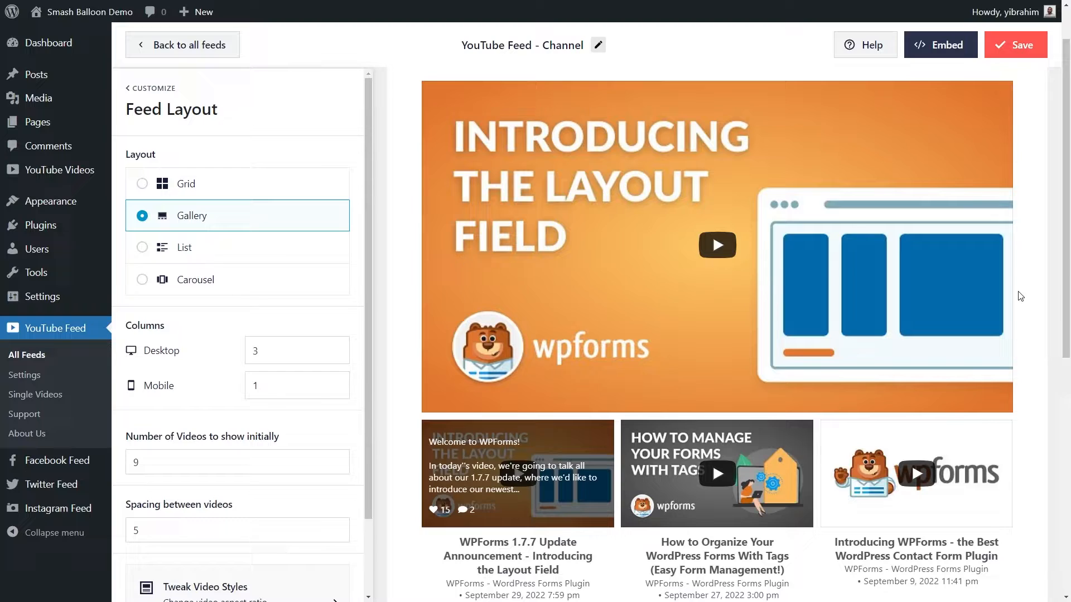
pyautogui.click(243, 248)
pyautogui.scroll(-1, 448, 284)
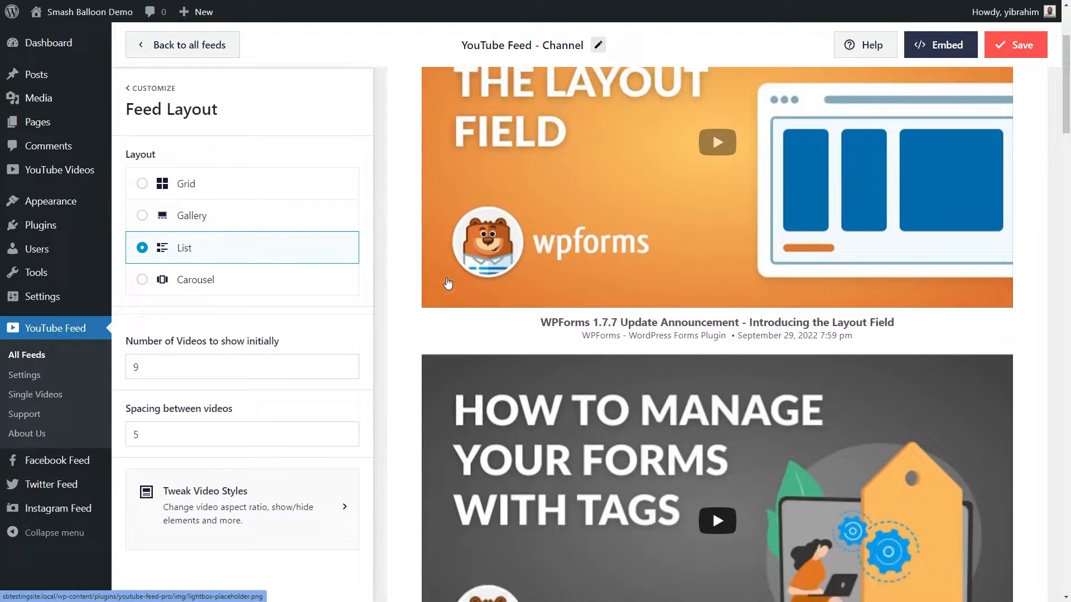
pyautogui.scroll(-4, 448, 285)
pyautogui.scroll(-4, 447, 285)
pyautogui.scroll(-3, 448, 284)
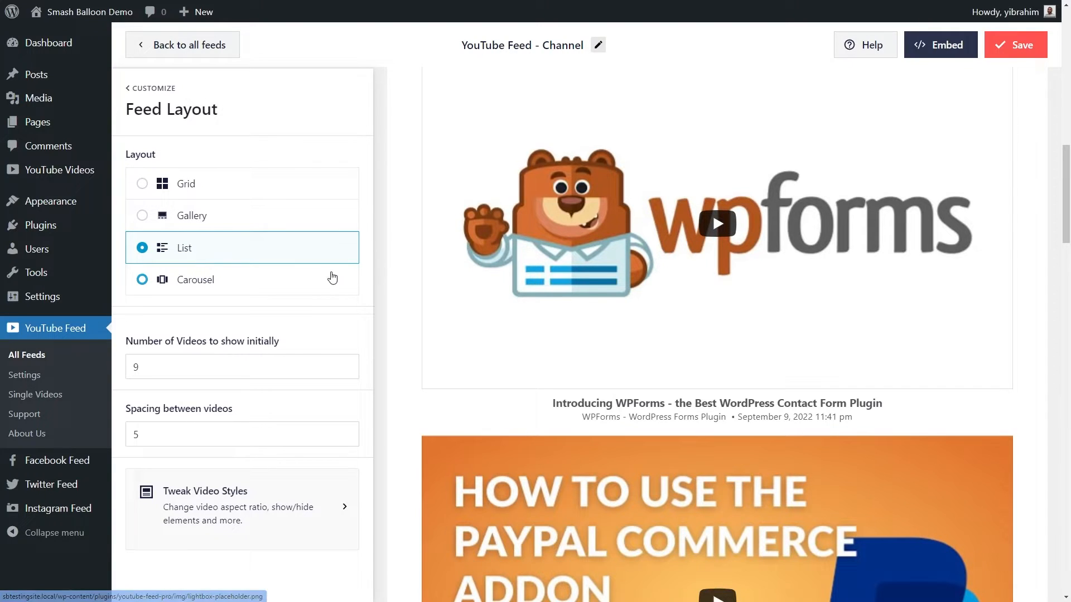
pyautogui.click(277, 282)
pyautogui.click(1005, 229)
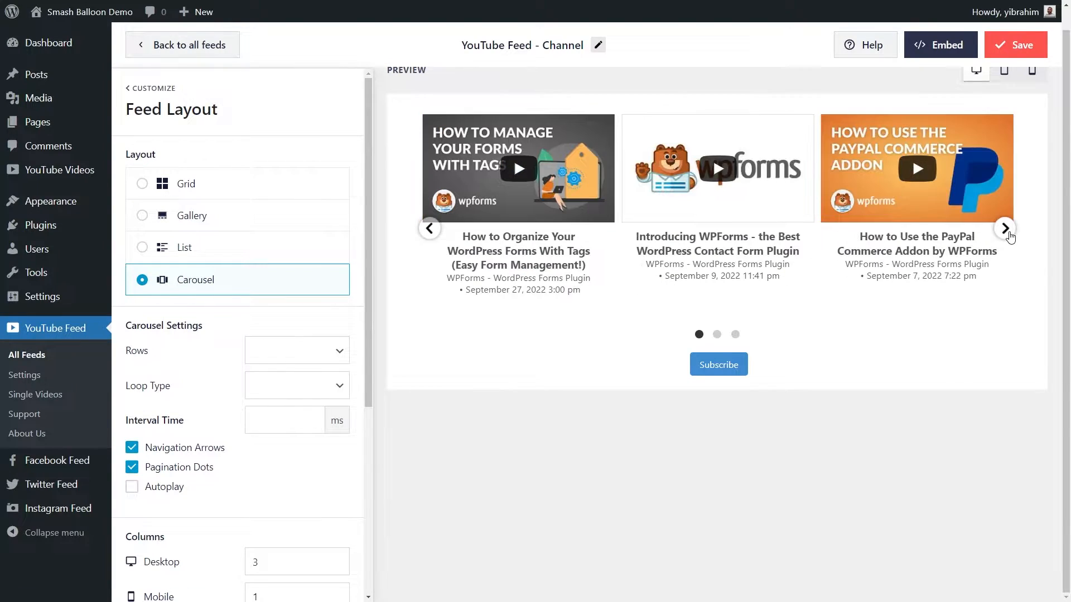
pyautogui.click(1006, 229)
pyautogui.click(1005, 229)
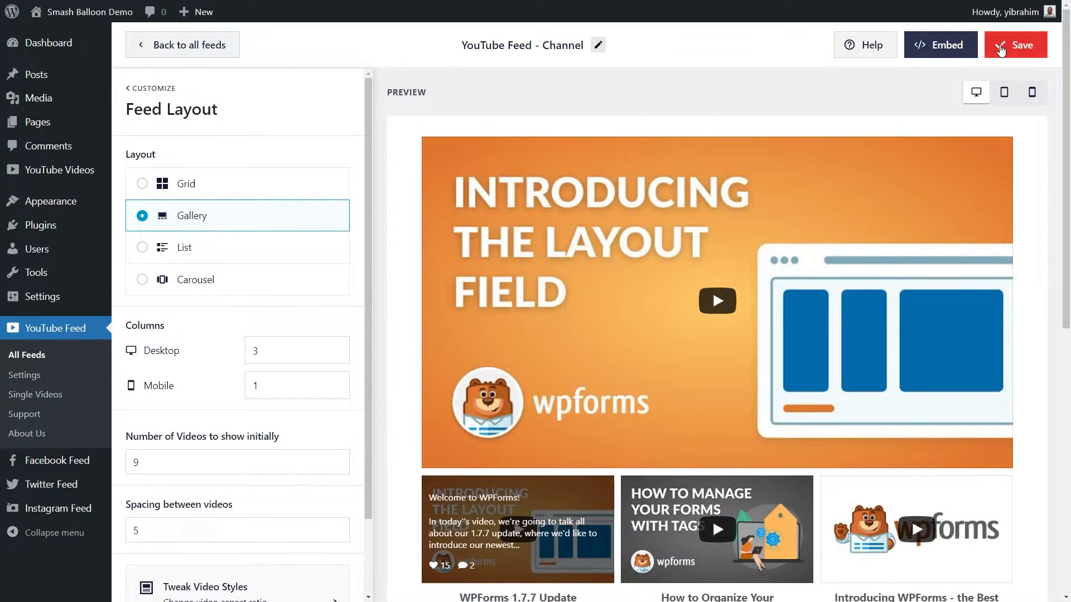
pyautogui.click(1013, 46)
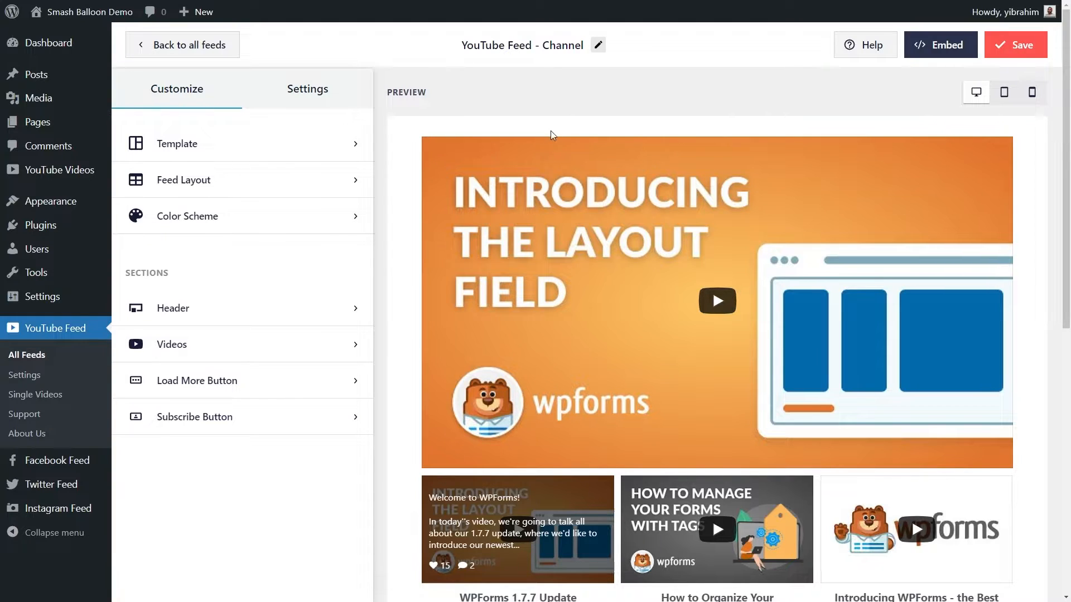
# Step: Enable the header, compare Text style, keep Standard style and save the feed
pyautogui.click(243, 307)
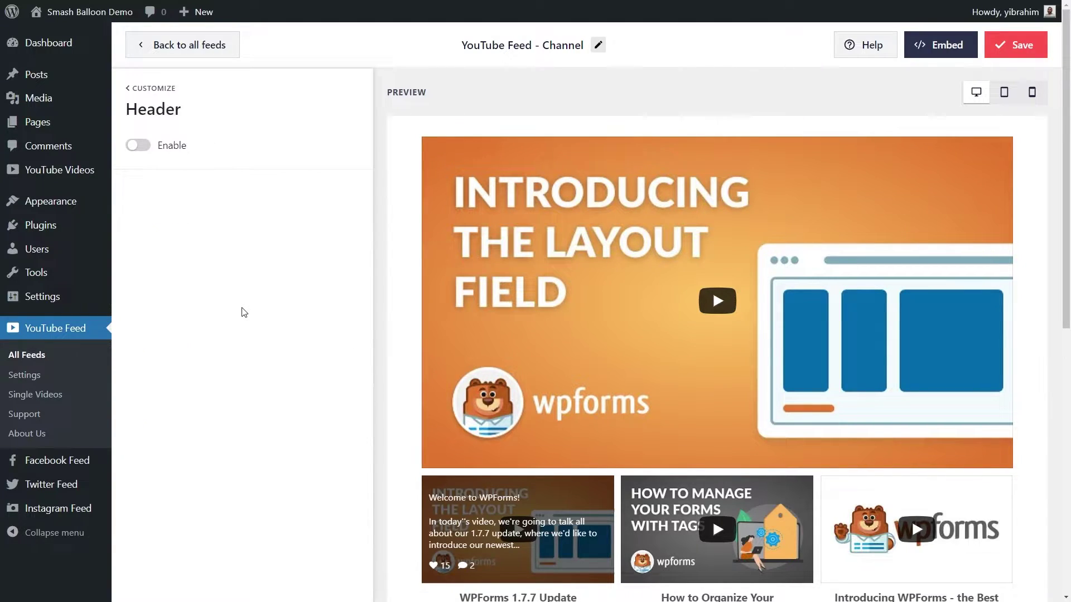
pyautogui.click(138, 145)
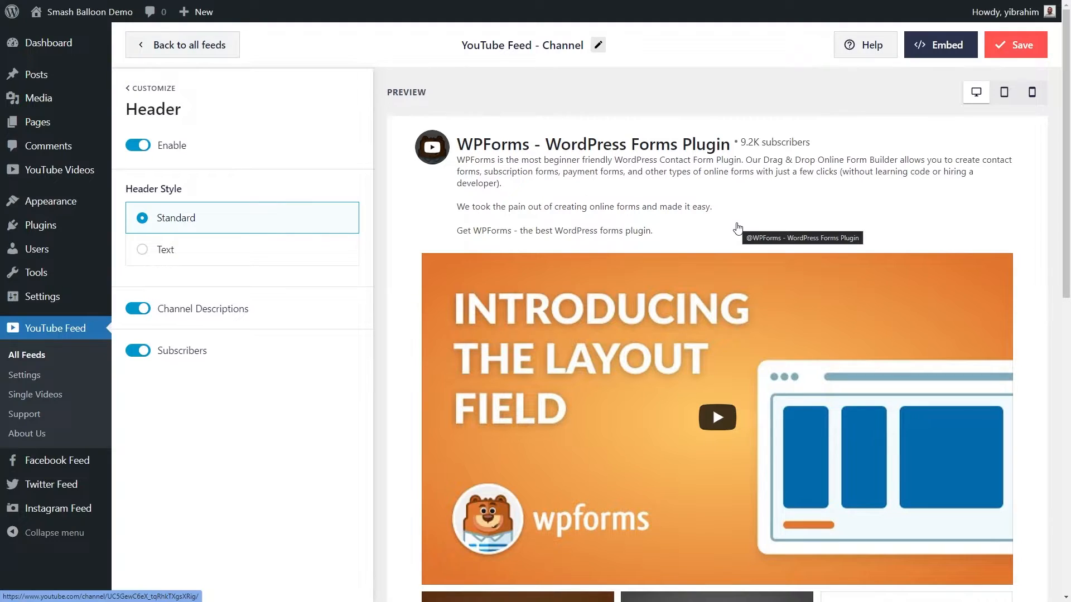
pyautogui.click(301, 251)
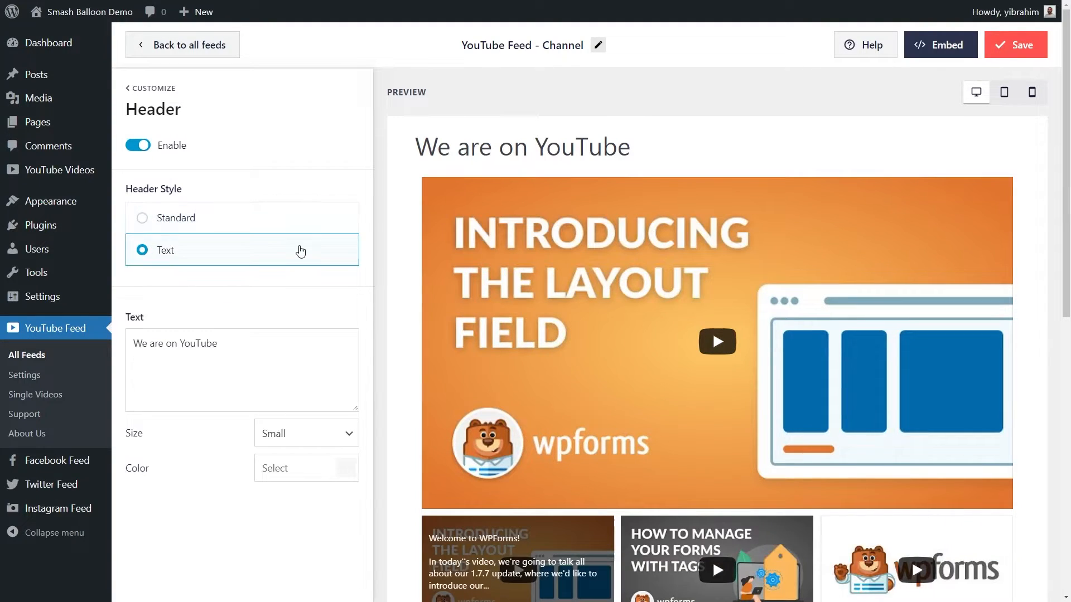
pyautogui.click(242, 219)
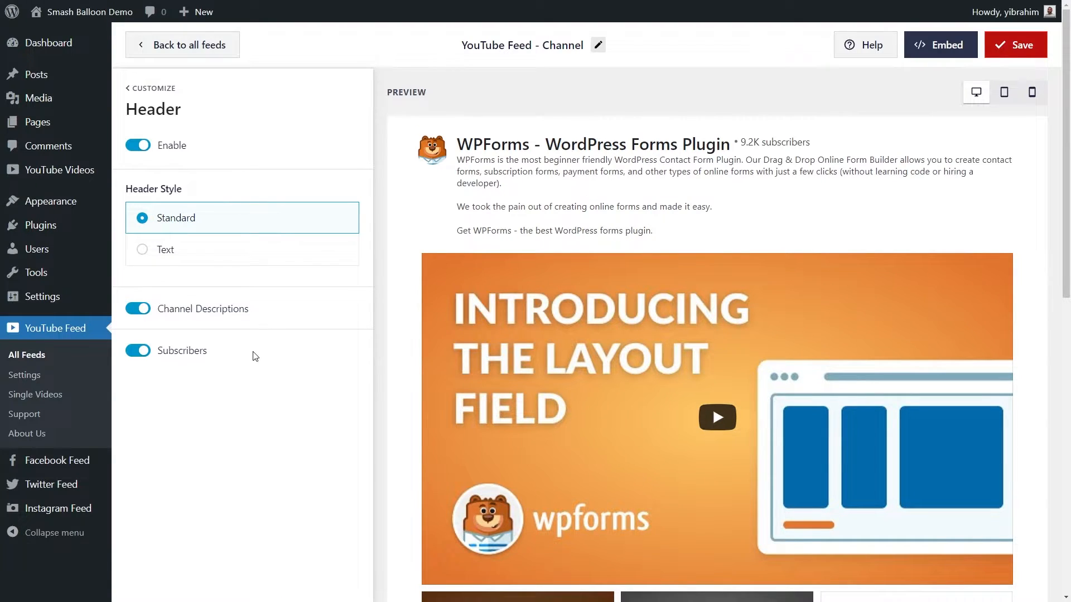
pyautogui.click(1016, 44)
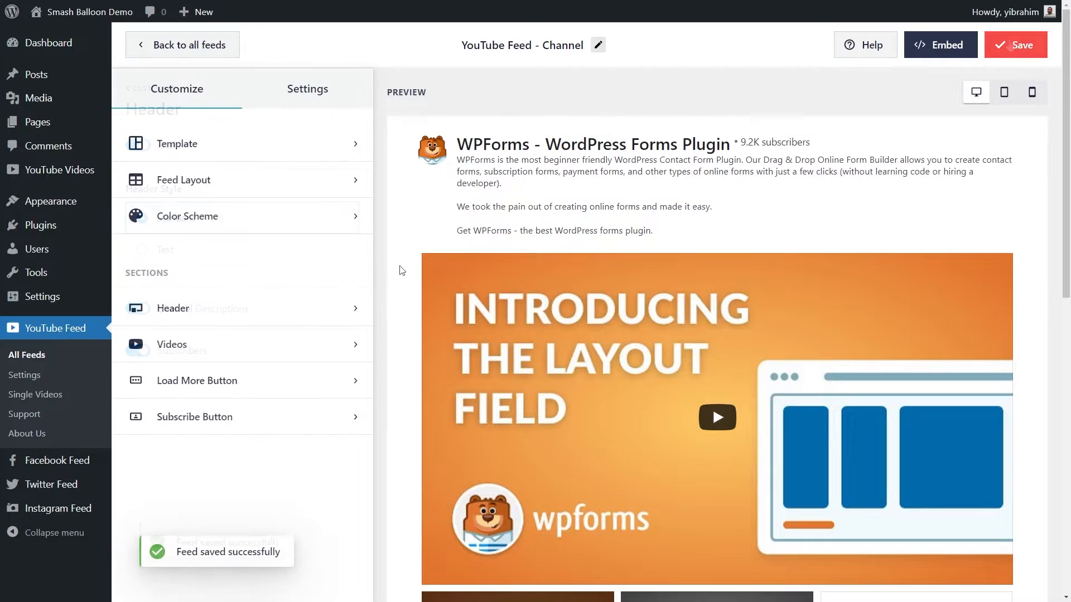
pyautogui.scroll(-5, 399, 271)
pyautogui.scroll(-5, 399, 271)
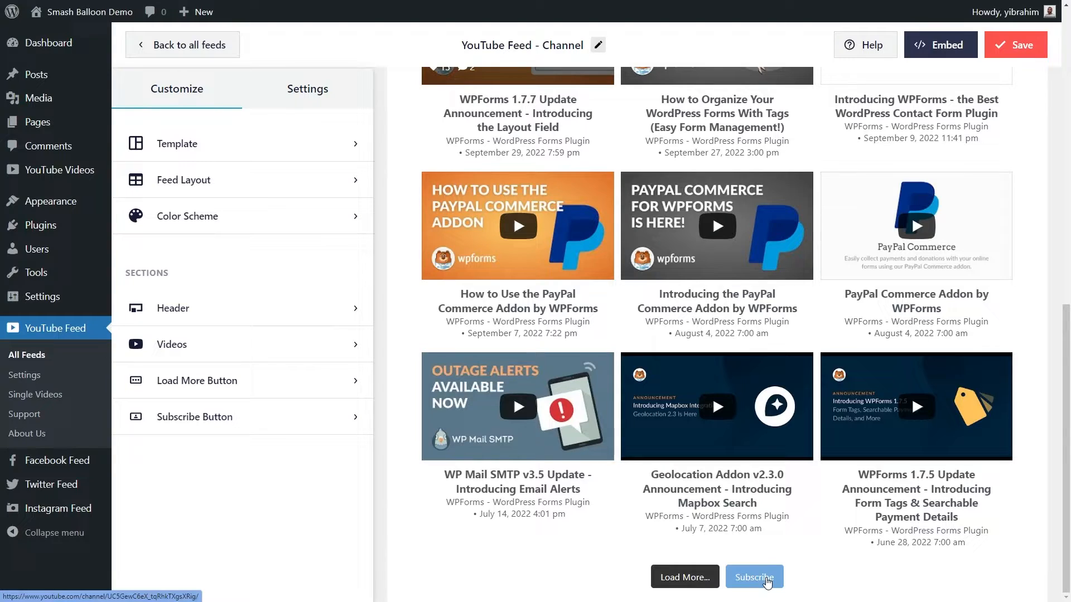
pyautogui.click(196, 381)
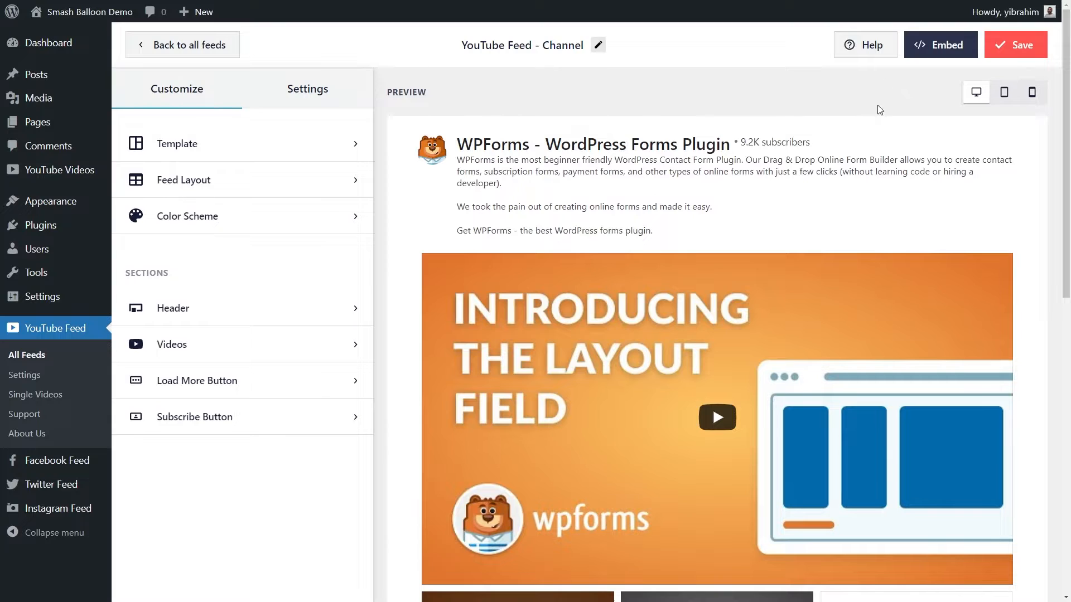
pyautogui.click(1003, 95)
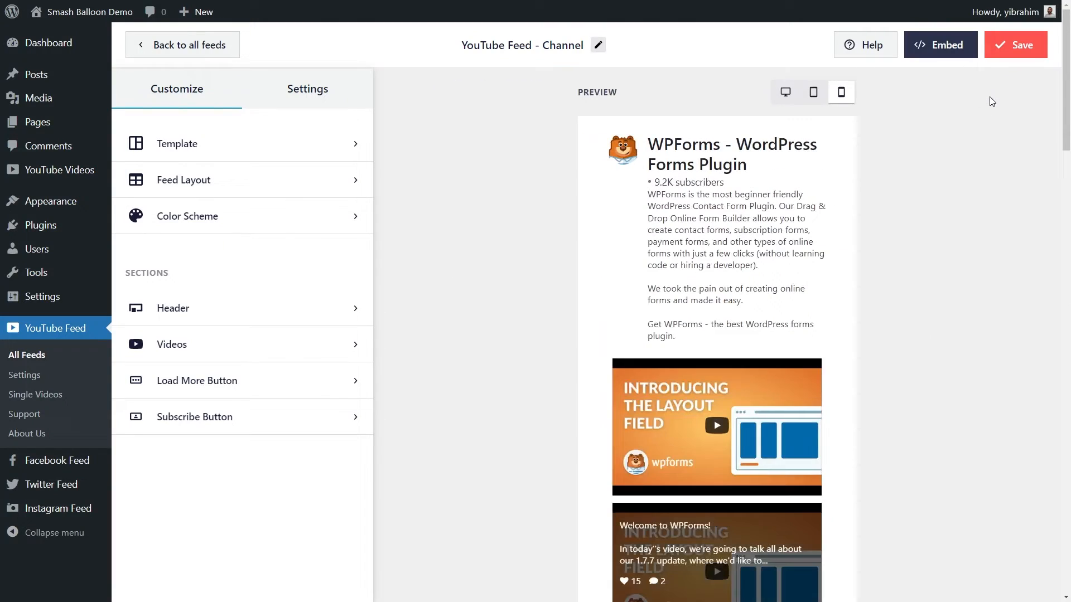
pyautogui.click(785, 92)
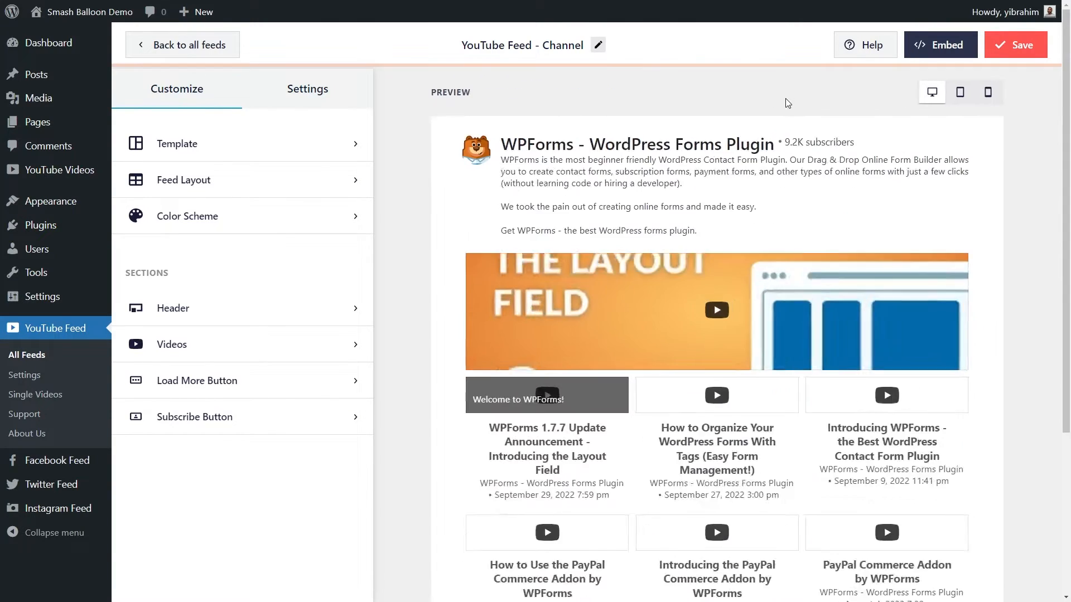
pyautogui.scroll(-2, 785, 97)
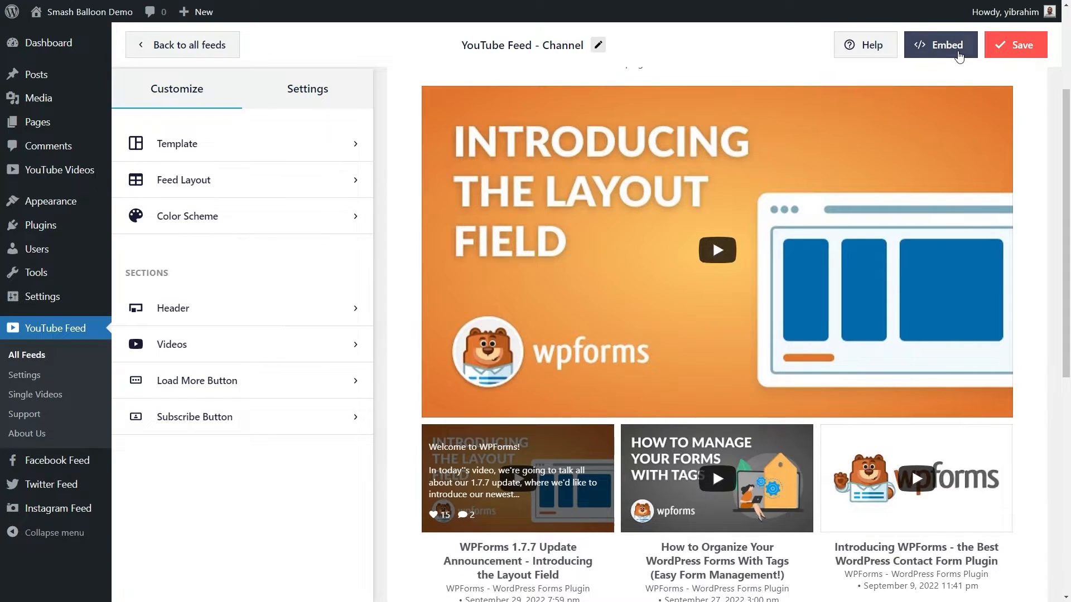
# Step: Copy the feed shortcode and add the feed to the YouTube Channel page
pyautogui.click(959, 51)
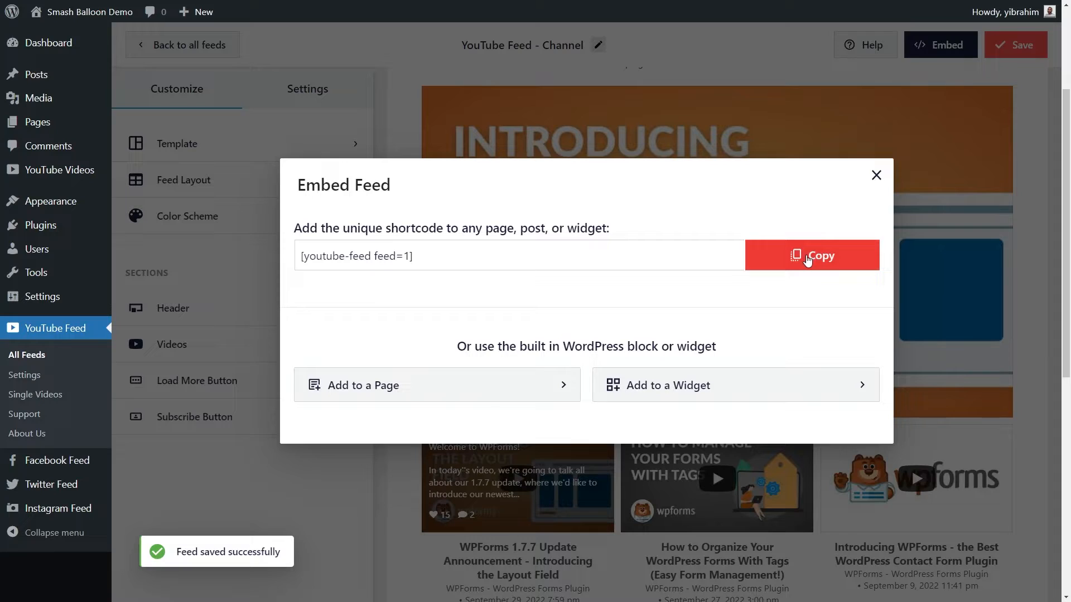
pyautogui.click(807, 260)
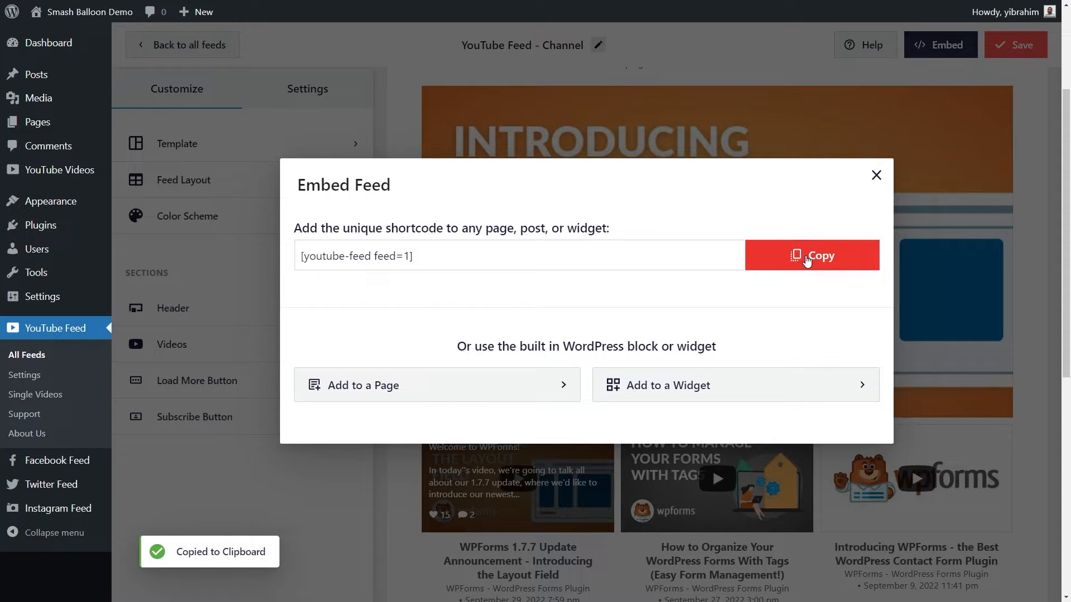
pyautogui.click(433, 385)
pyautogui.scroll(-1, 434, 387)
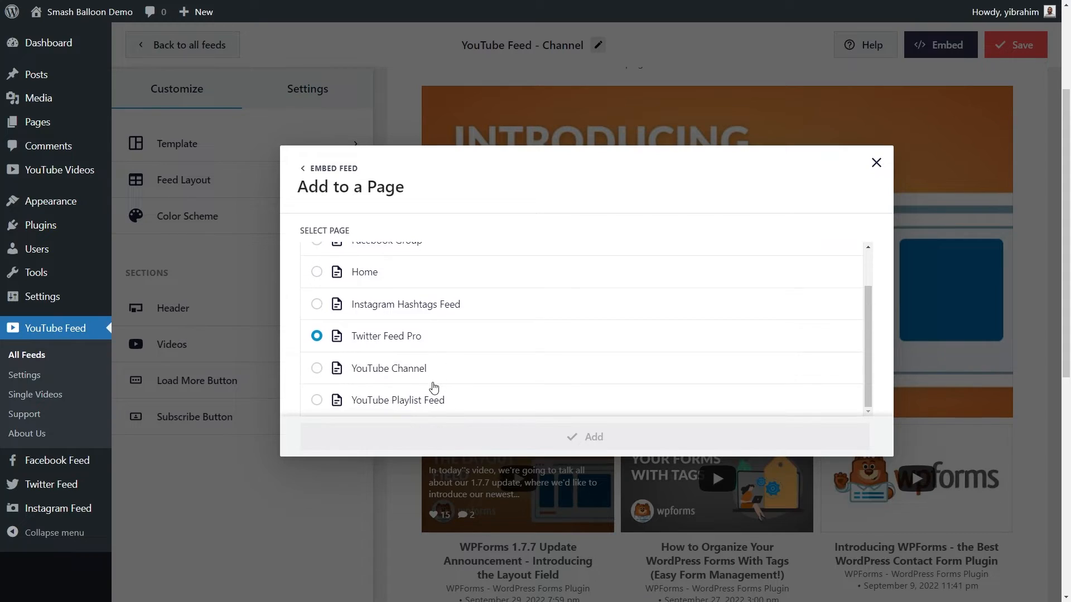
pyautogui.click(434, 368)
pyautogui.click(497, 375)
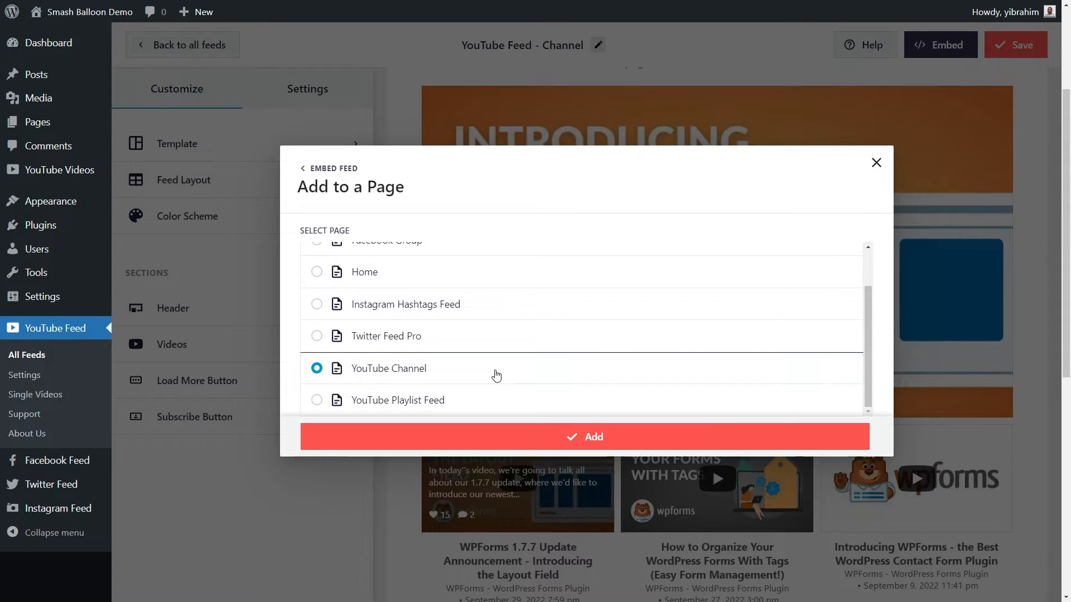
pyautogui.click(585, 435)
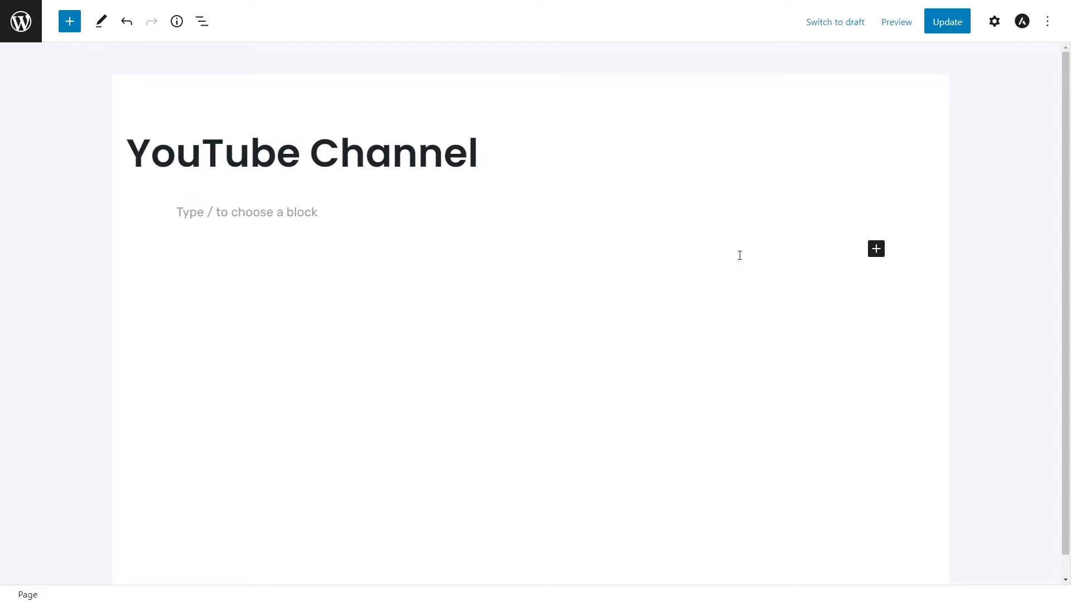
# Step: Paste the shortcode into the page and insert the Feeds for YouTube block
pyautogui.click(328, 211)
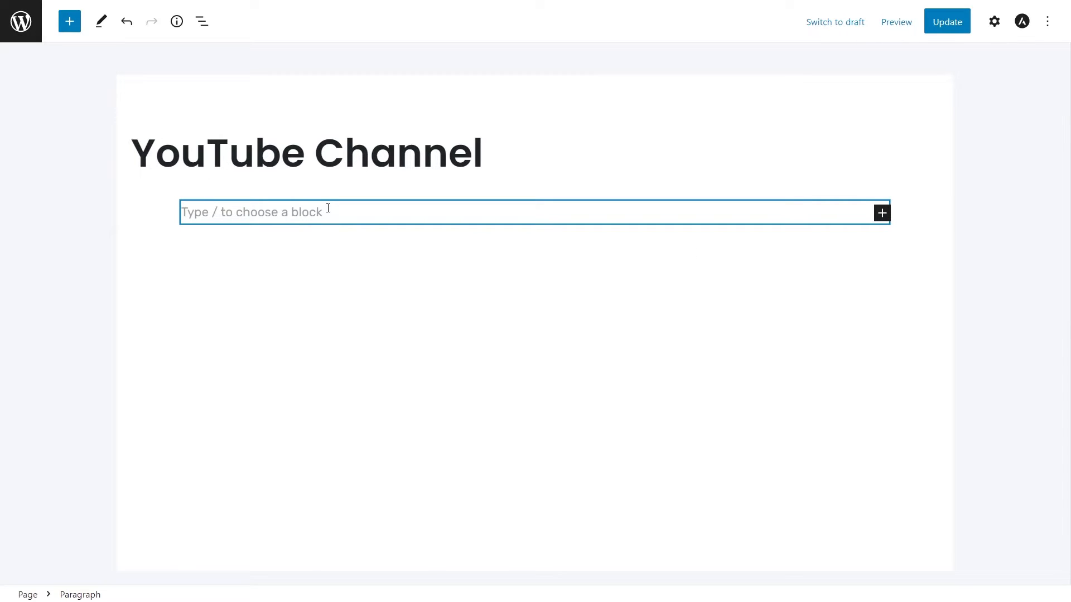
pyautogui.hotkey('ctrl', 'v')
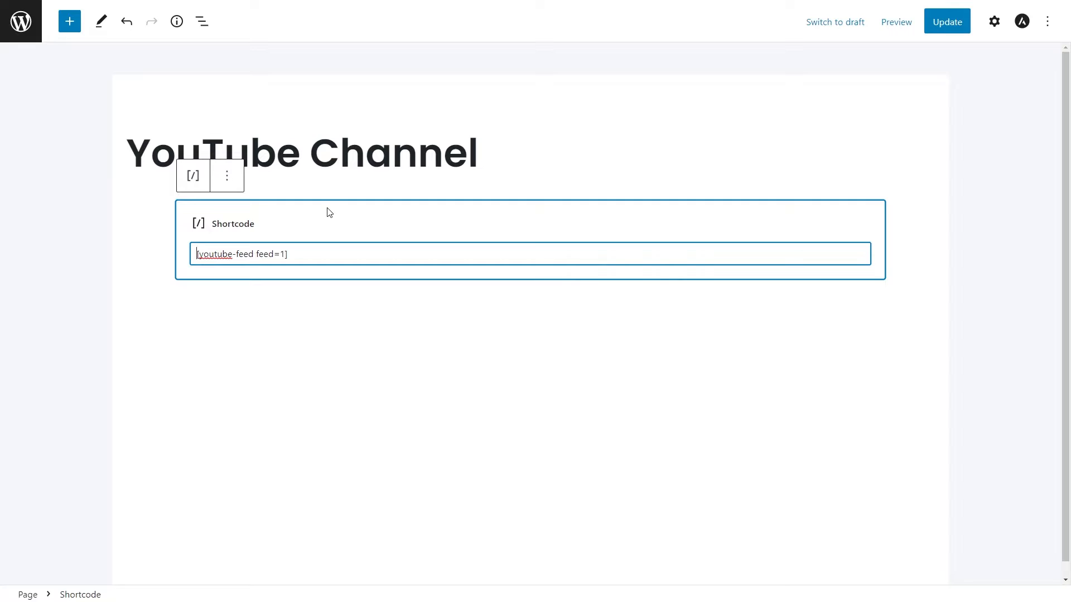
pyautogui.click(820, 317)
pyautogui.click(876, 306)
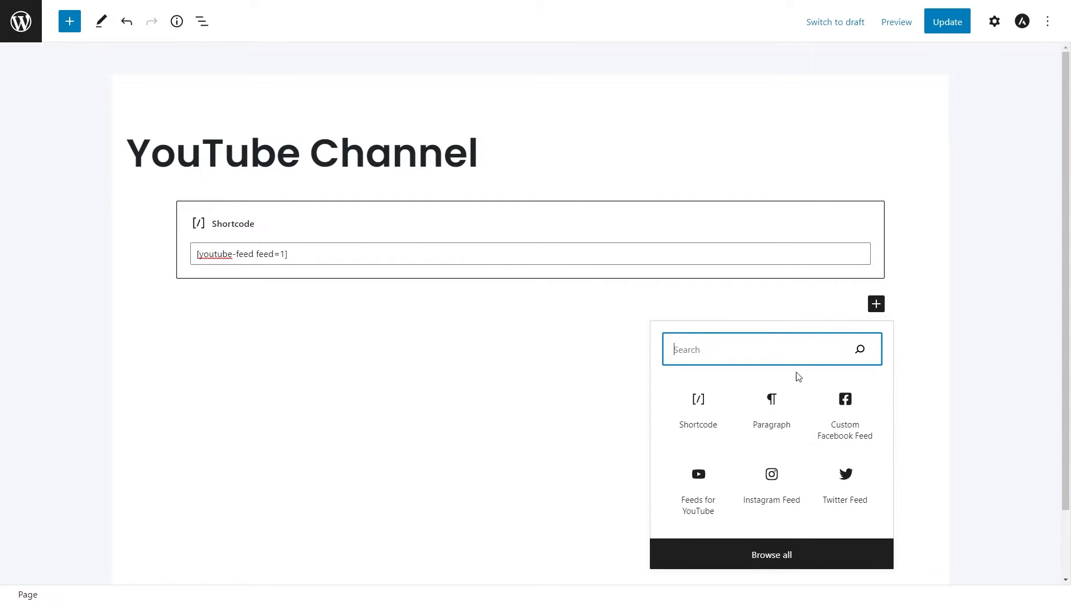
pyautogui.click(698, 483)
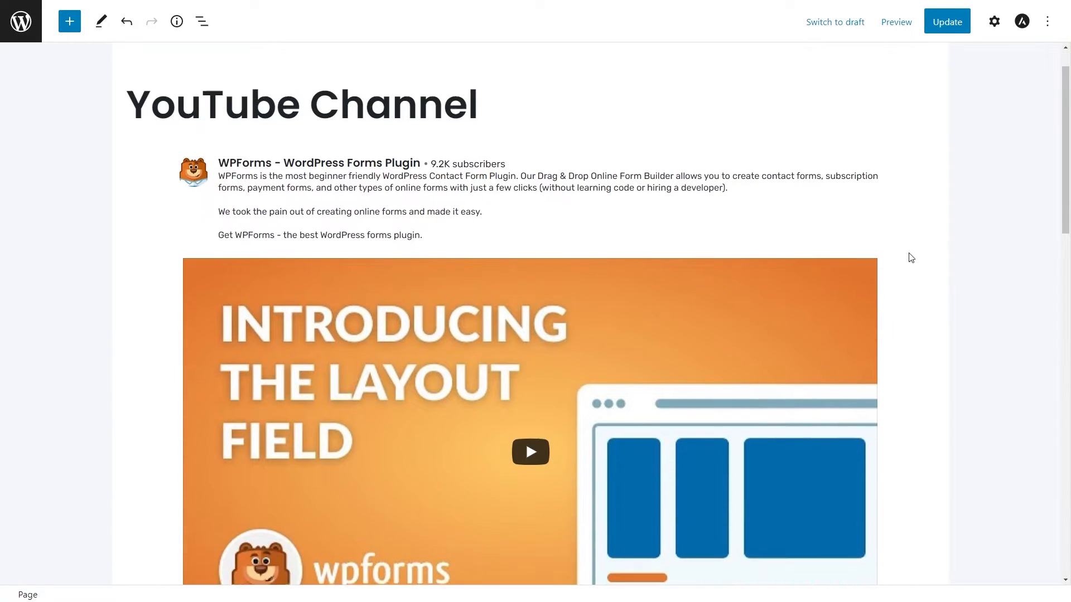
pyautogui.scroll(-2, 903, 240)
pyautogui.scroll(-1, 920, 260)
pyautogui.scroll(-5, 926, 270)
pyautogui.scroll(-2, 926, 270)
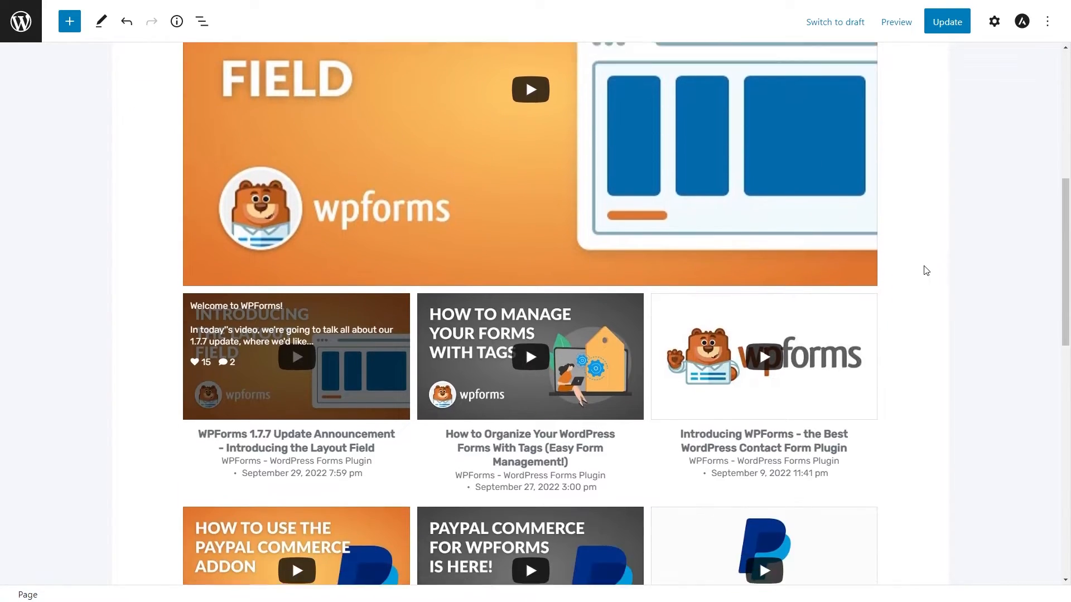
pyautogui.scroll(-2, 926, 271)
pyautogui.scroll(-2, 926, 269)
pyautogui.scroll(-2, 926, 270)
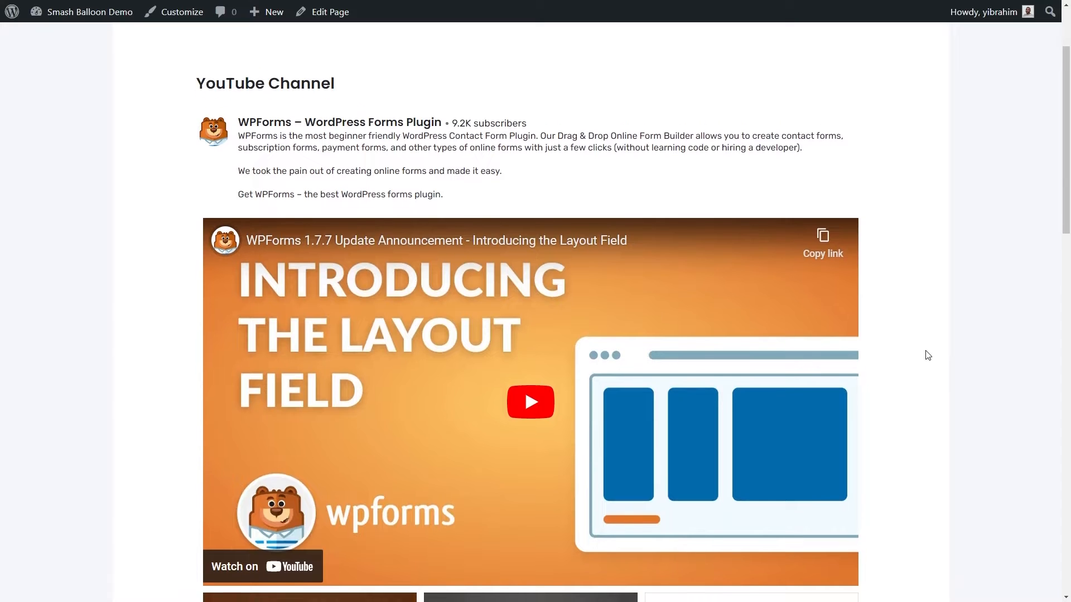
pyautogui.scroll(-3, 927, 356)
pyautogui.scroll(-2, 927, 355)
pyautogui.scroll(-2, 927, 355)
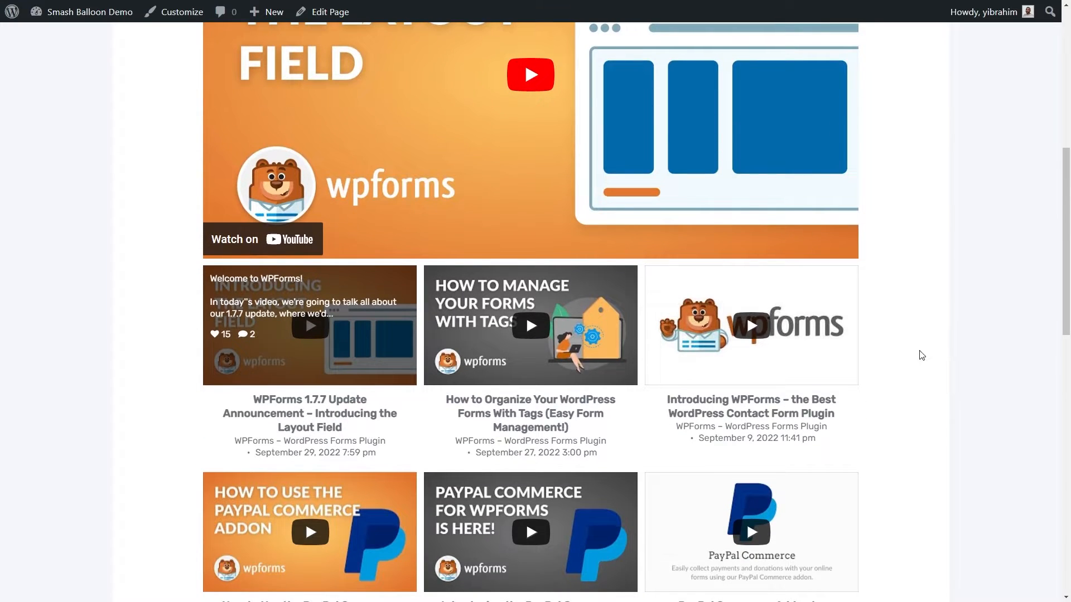
pyautogui.moveTo(751, 532)
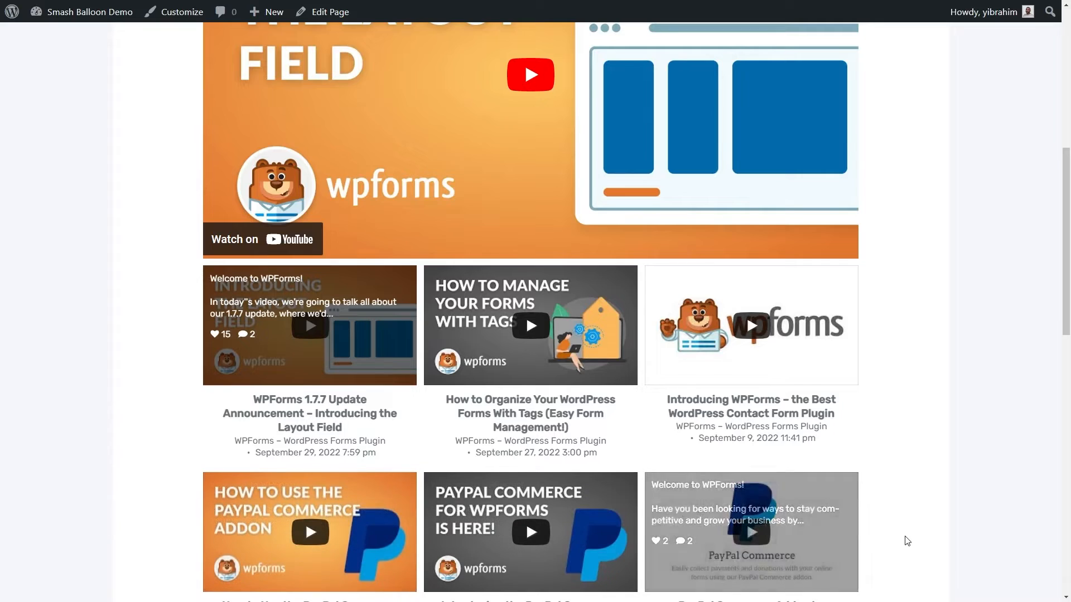
pyautogui.scroll(-3, 904, 535)
pyautogui.scroll(-1, 904, 502)
# Step: Load more WPForms videos into the live page's feed grid
pyautogui.click(482, 497)
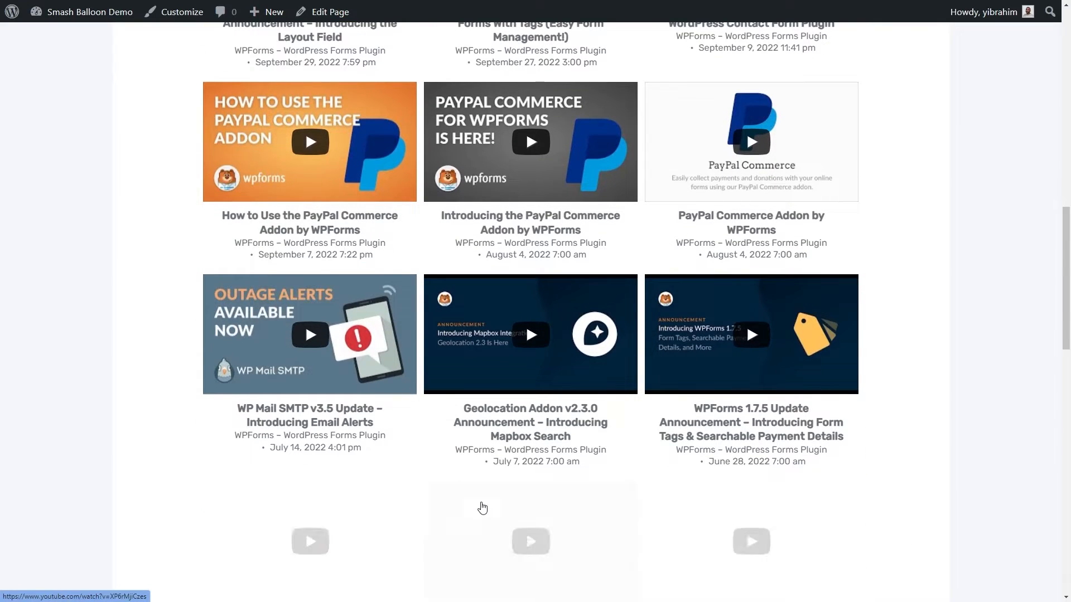
pyautogui.scroll(-1, 926, 508)
pyautogui.scroll(-2, 925, 508)
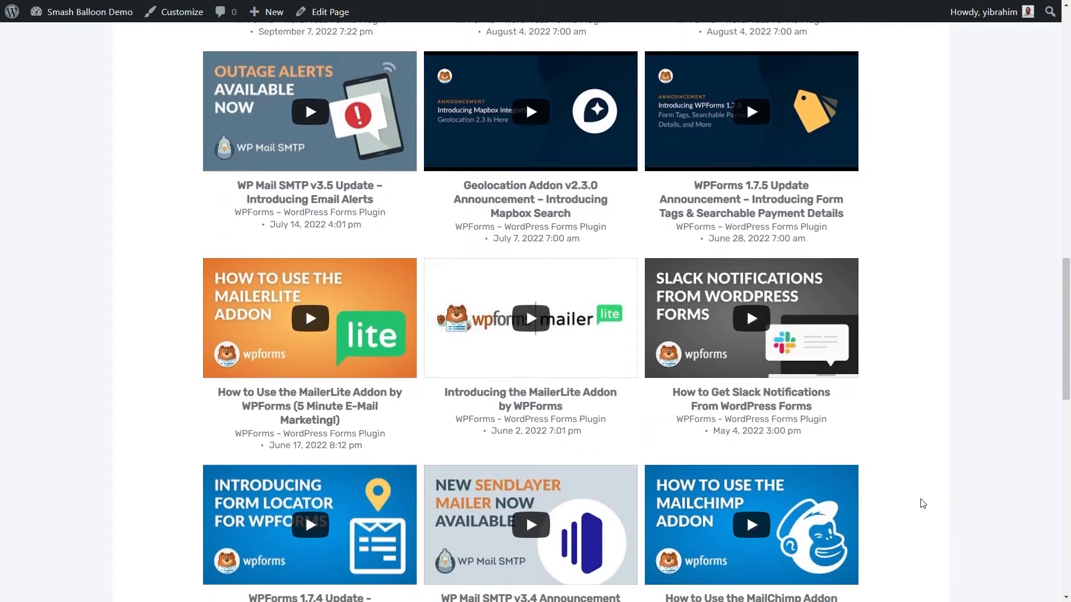
pyautogui.scroll(-1, 920, 498)
pyautogui.scroll(-2, 919, 494)
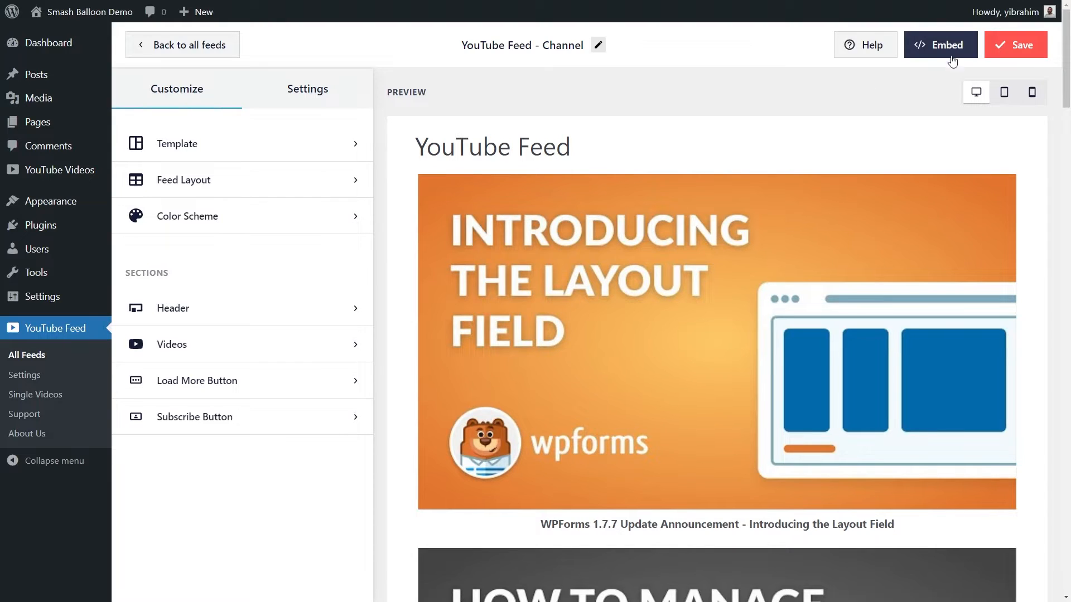
# Step: Save the feed, copy its shortcode, and head to the Widgets screen to place it
pyautogui.click(941, 45)
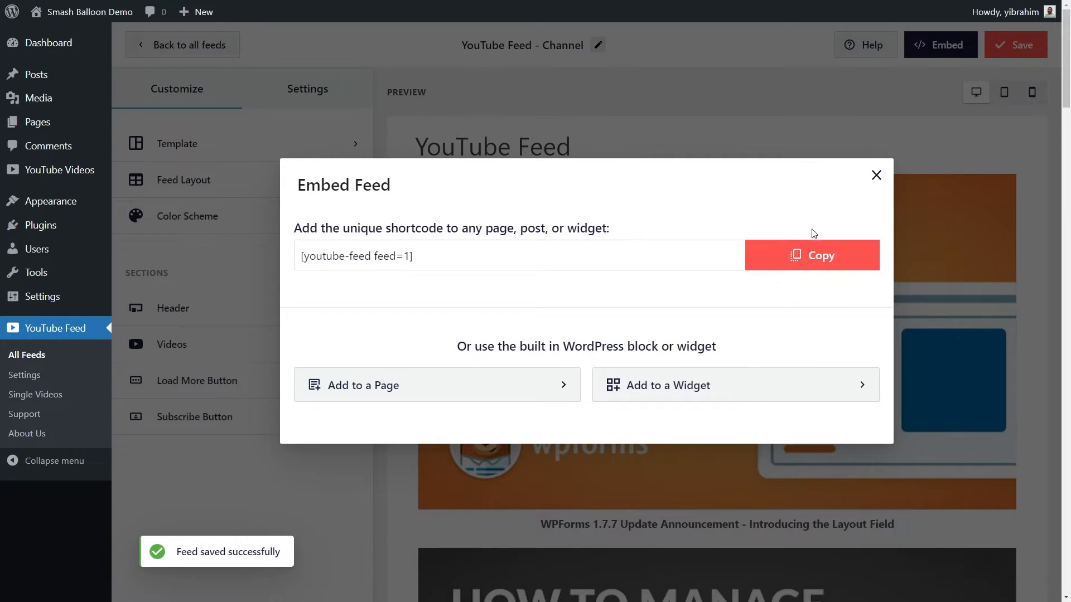
pyautogui.click(799, 255)
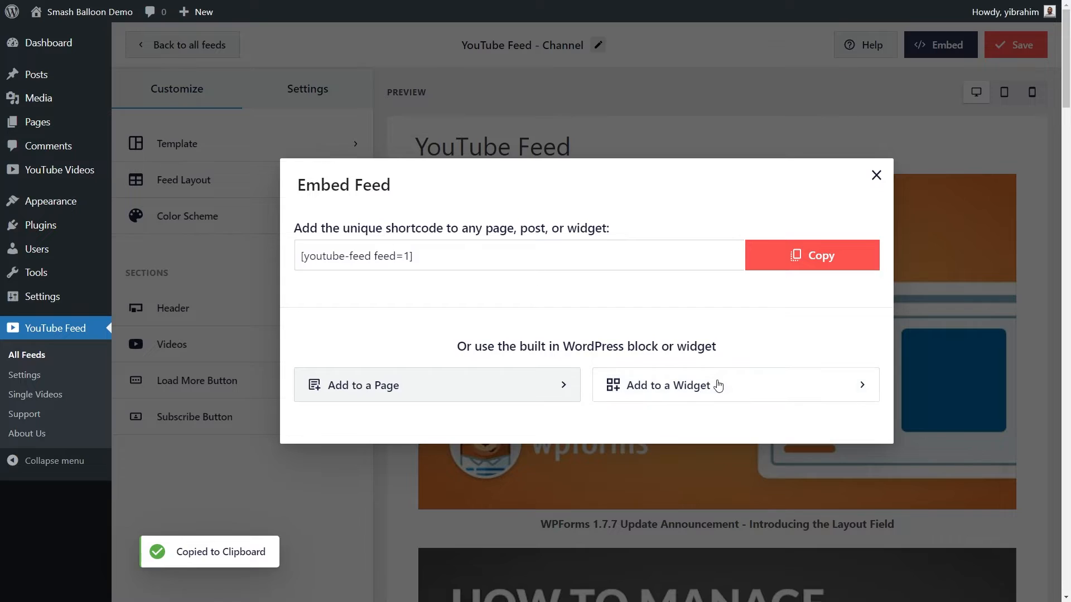
pyautogui.click(718, 385)
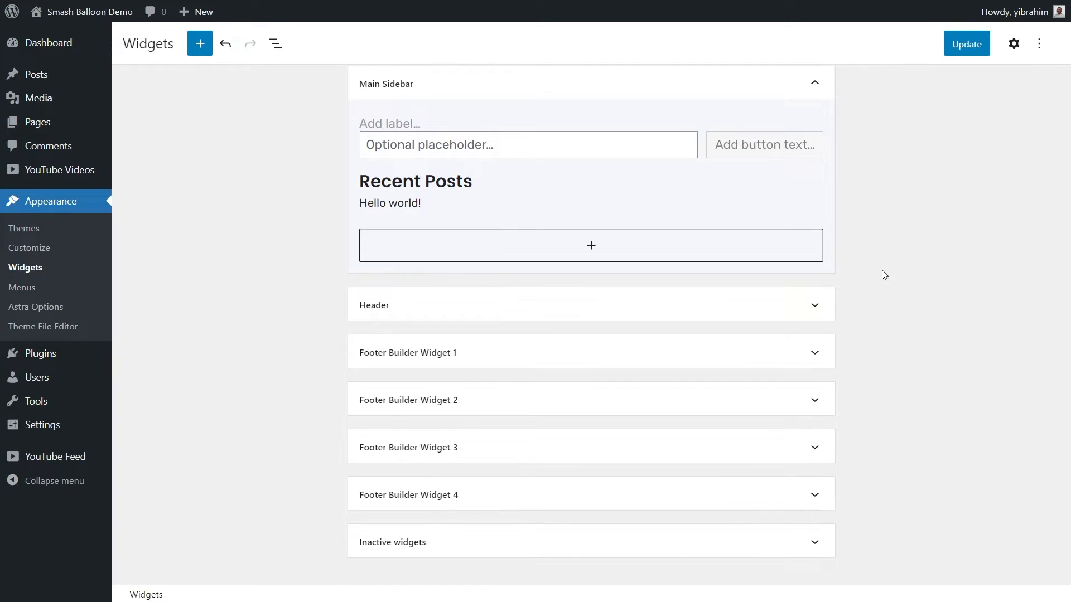
# Step: Insert a Feeds for YouTube block into the Main Sidebar and update the widgets
pyautogui.click(784, 255)
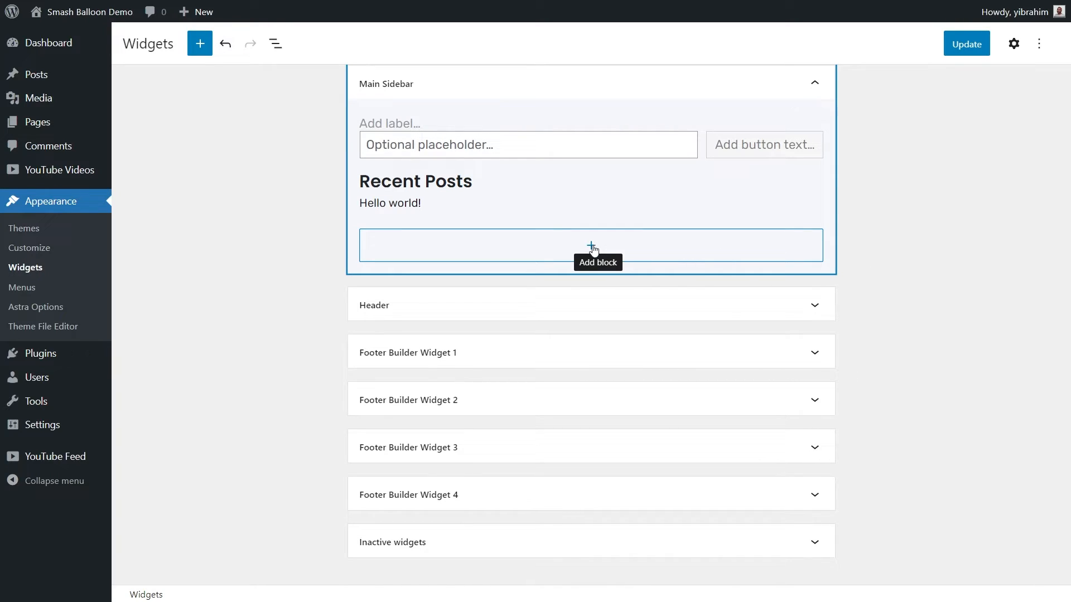
pyautogui.click(593, 247)
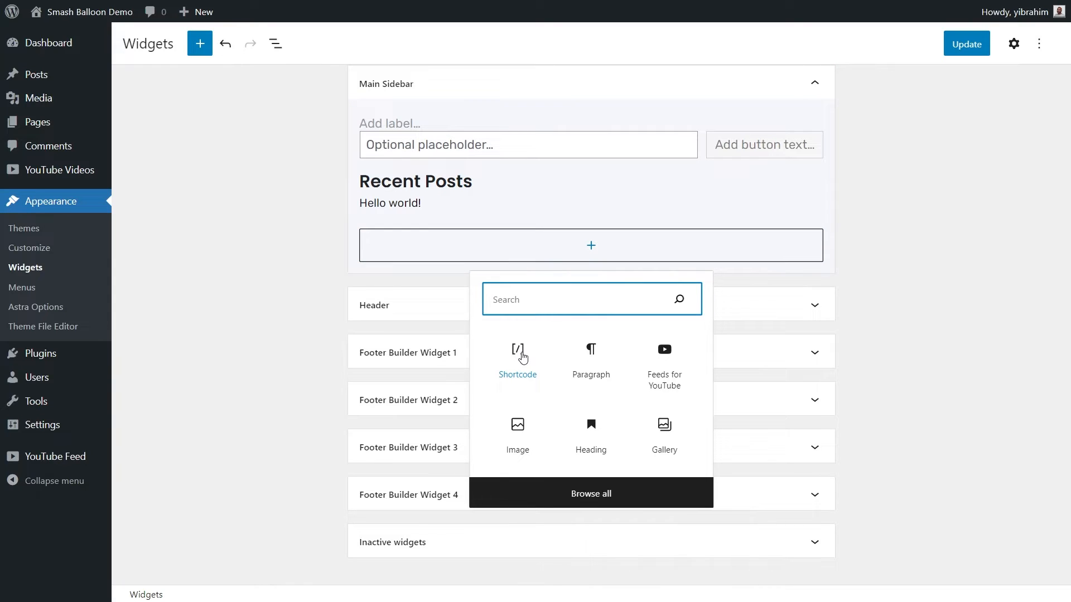
pyautogui.click(661, 356)
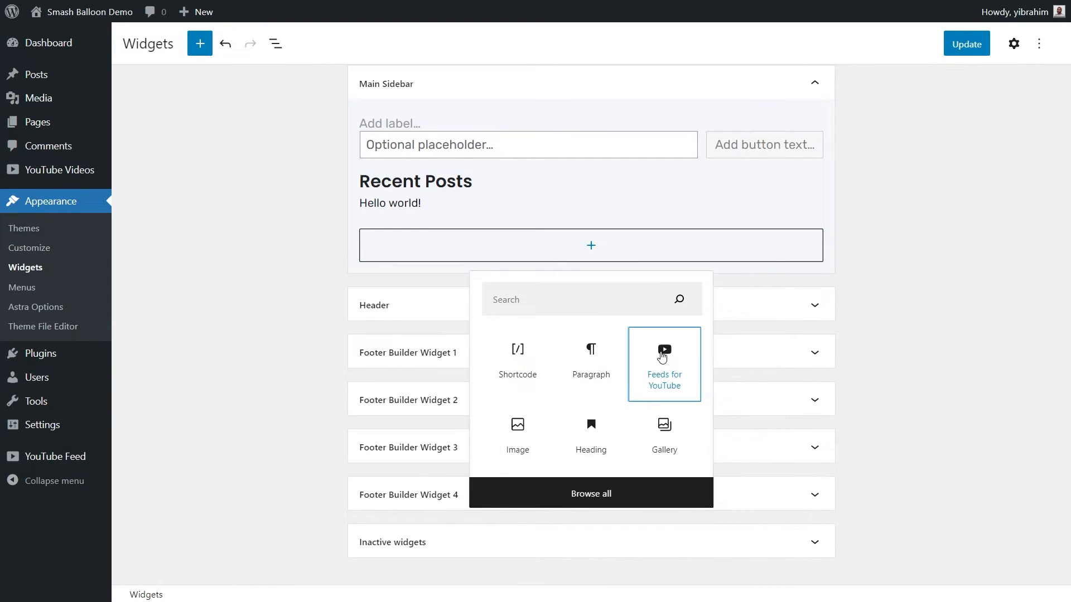
pyautogui.click(663, 356)
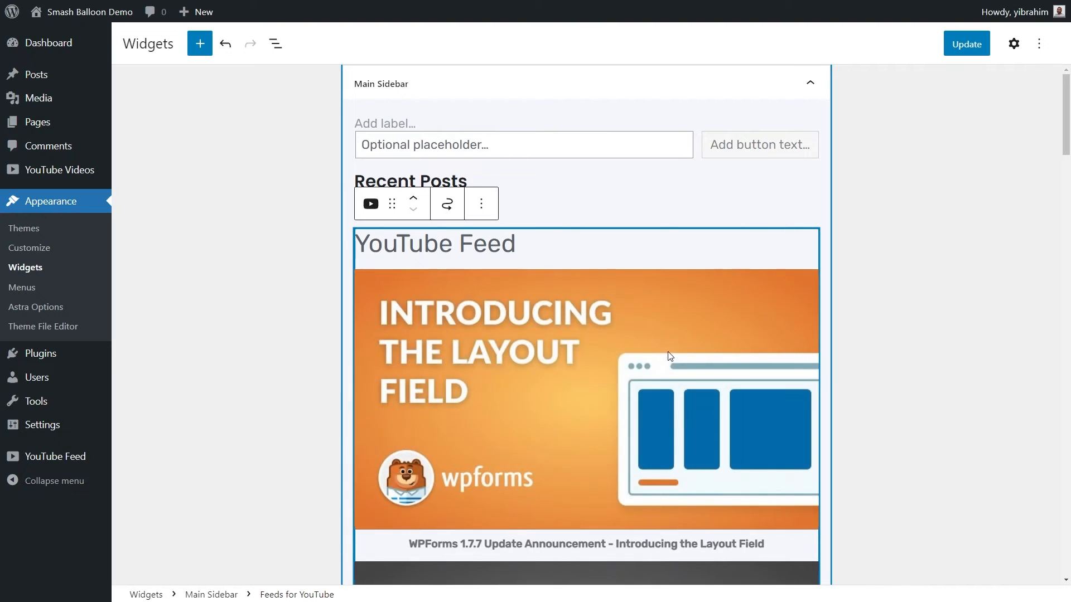
pyautogui.click(868, 353)
pyautogui.scroll(-3, 868, 354)
pyautogui.scroll(3, 867, 354)
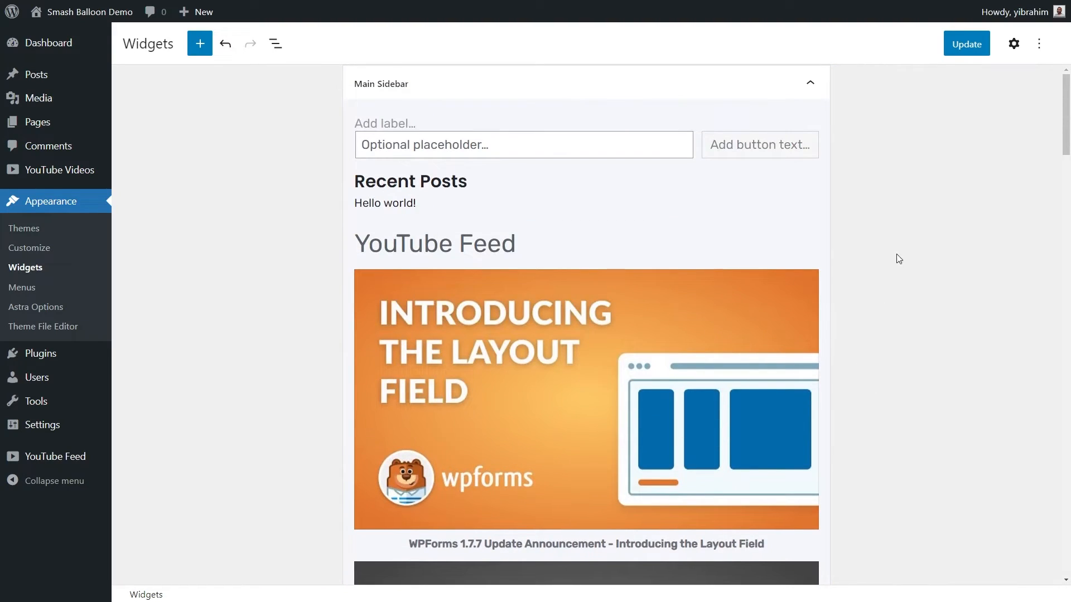
pyautogui.click(966, 44)
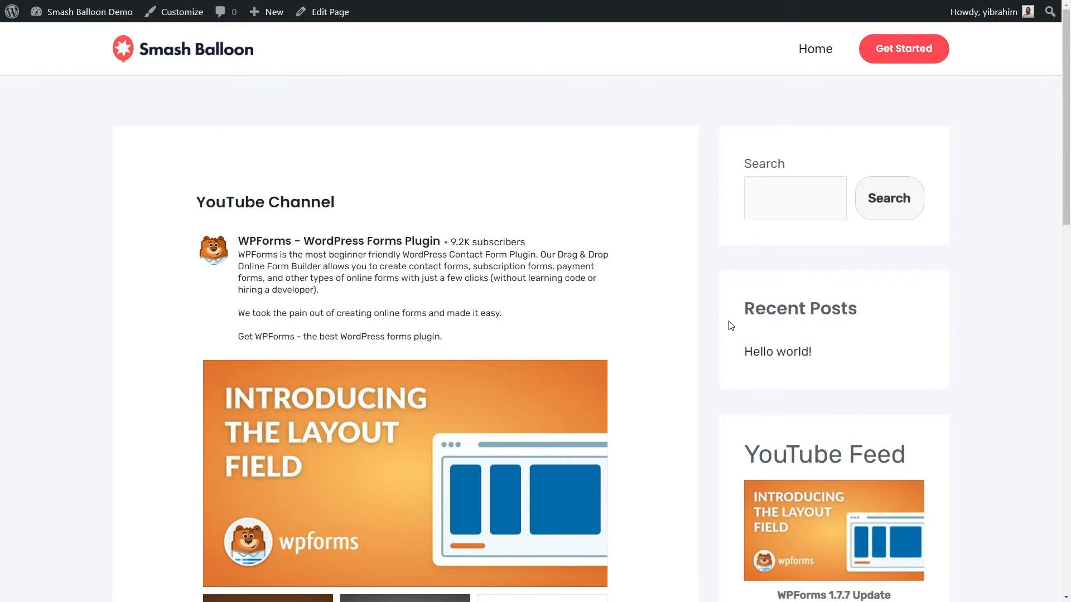
pyautogui.scroll(-3, 700, 320)
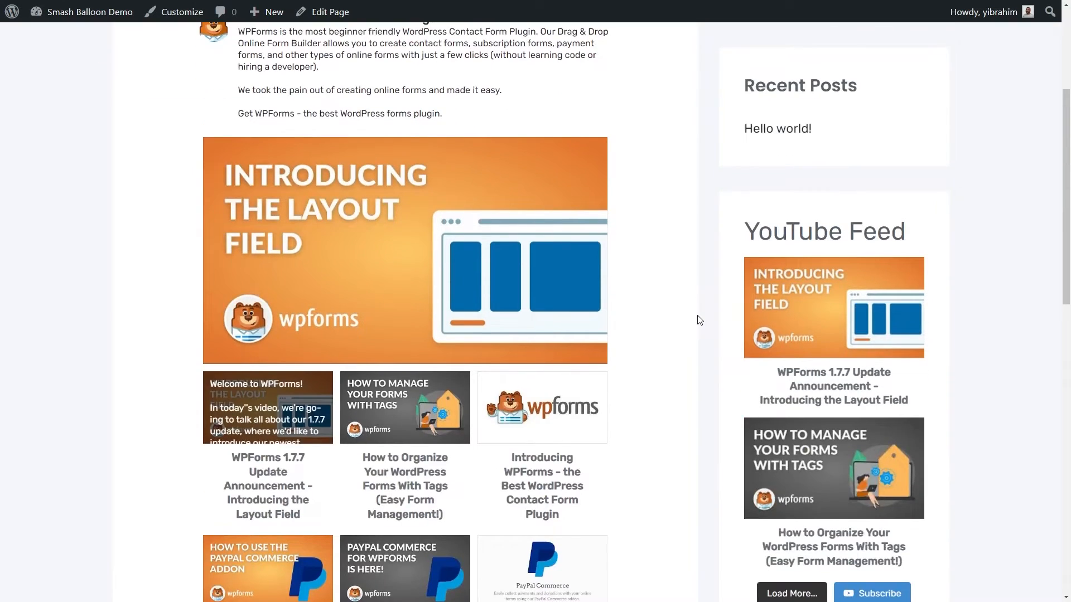
pyautogui.scroll(-2, 674, 288)
pyautogui.scroll(-2, 674, 288)
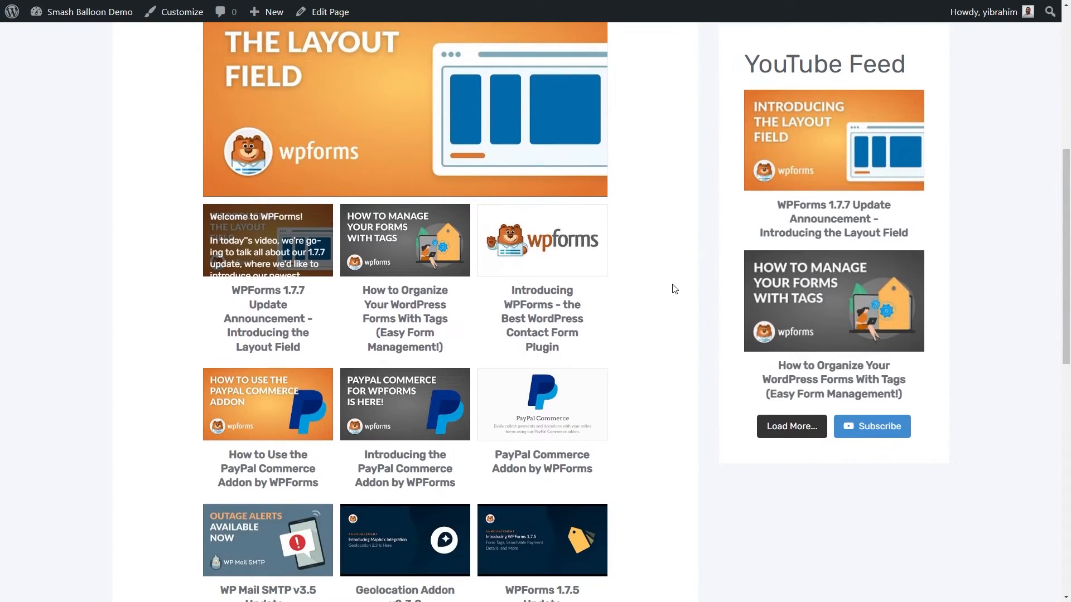
# Step: Play the first sidebar feed video on the live page and load more videos twice
pyautogui.click(851, 138)
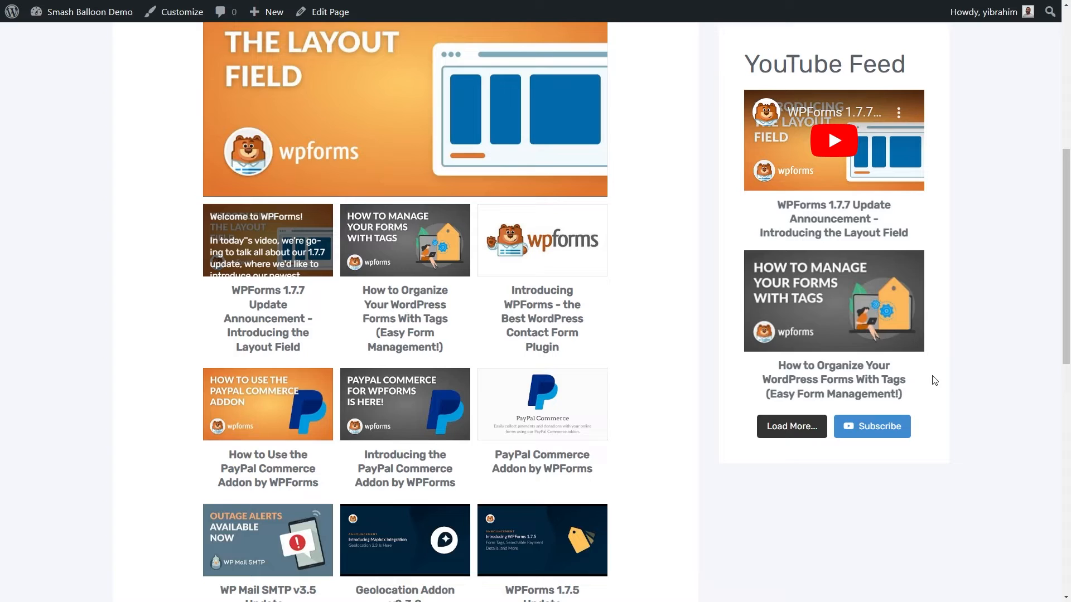
pyautogui.click(793, 426)
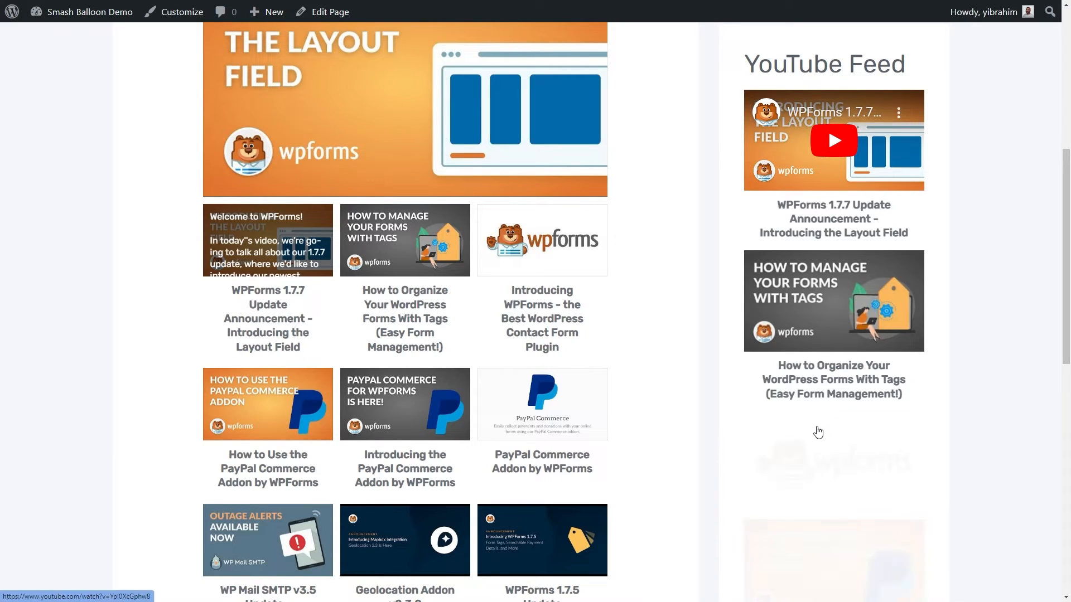
pyautogui.scroll(-4, 819, 432)
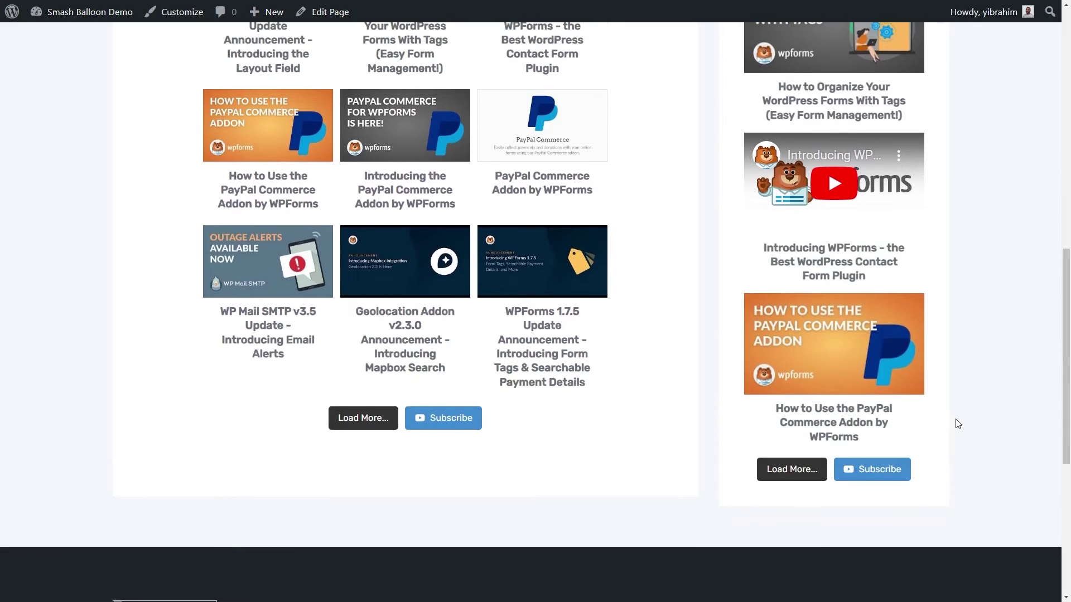
pyautogui.click(820, 468)
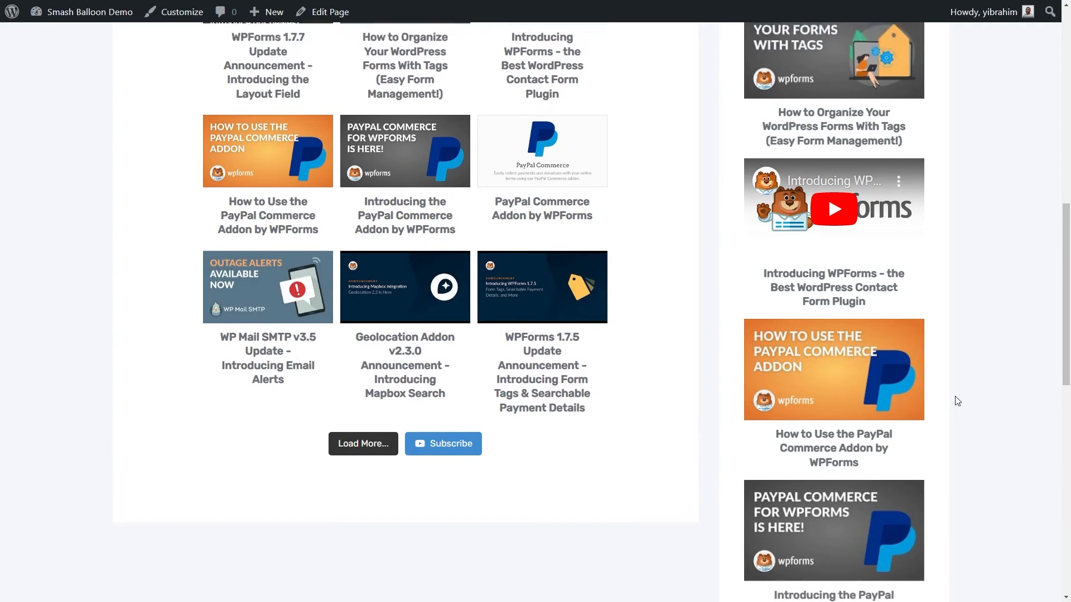
pyautogui.scroll(5, 957, 401)
pyautogui.scroll(2, 754, 334)
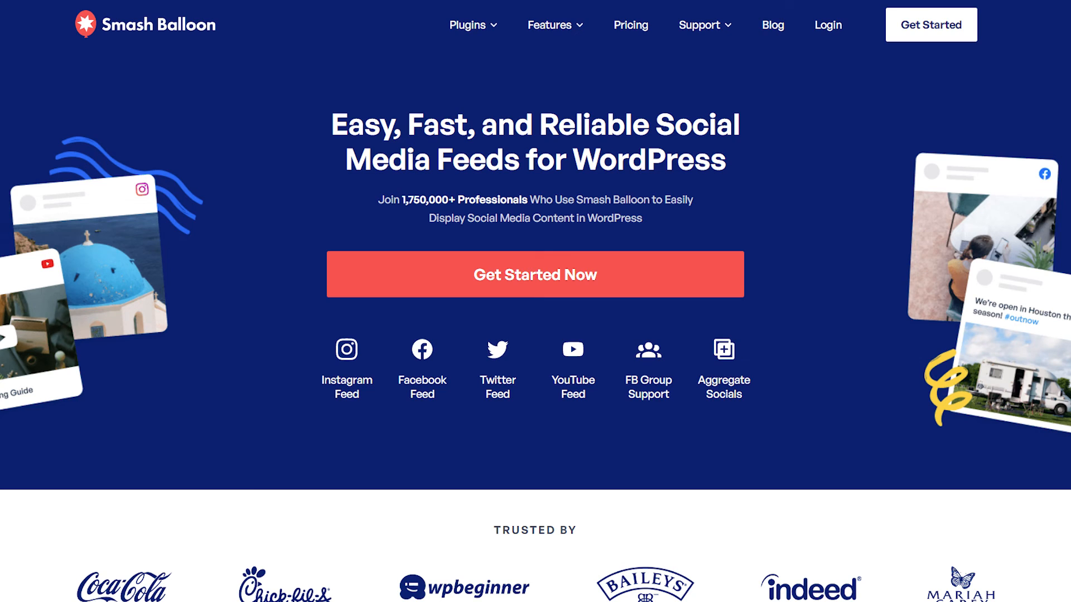
pyautogui.scroll(-10, 535, 302)
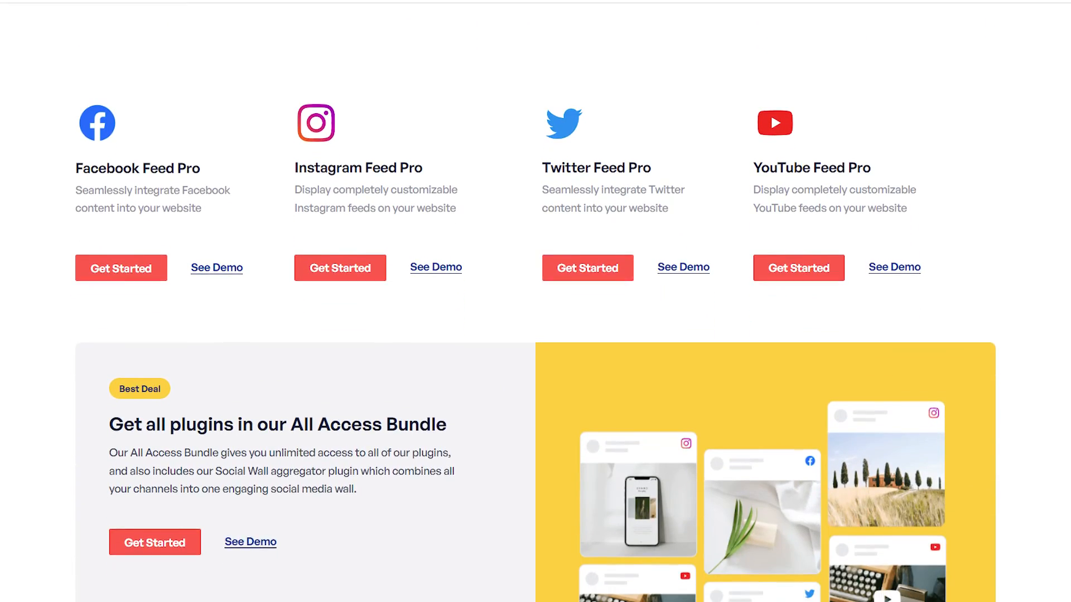
pyautogui.scroll(-1, 536, 302)
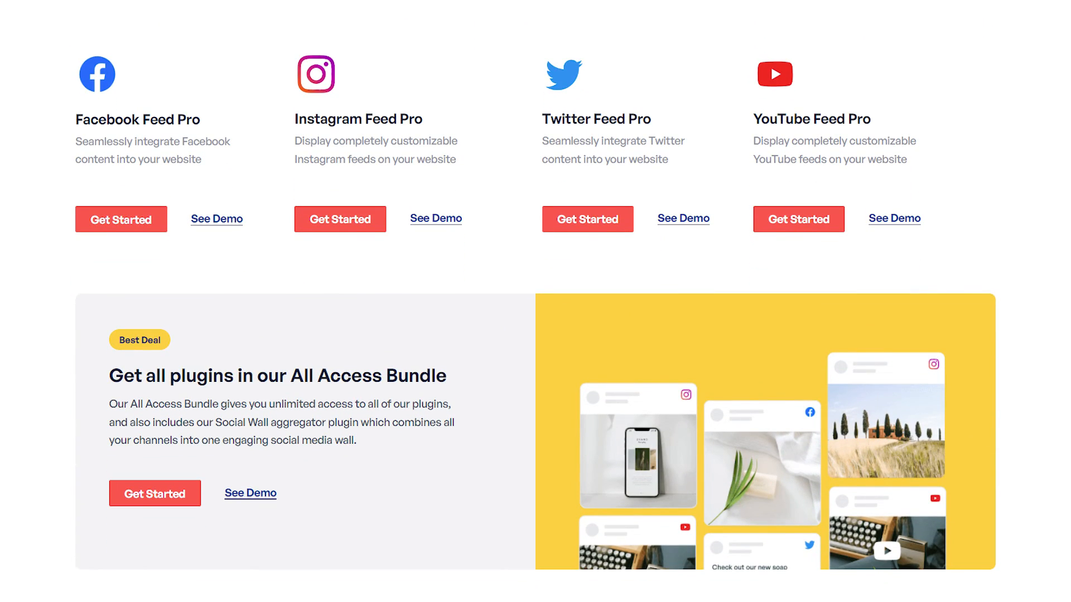